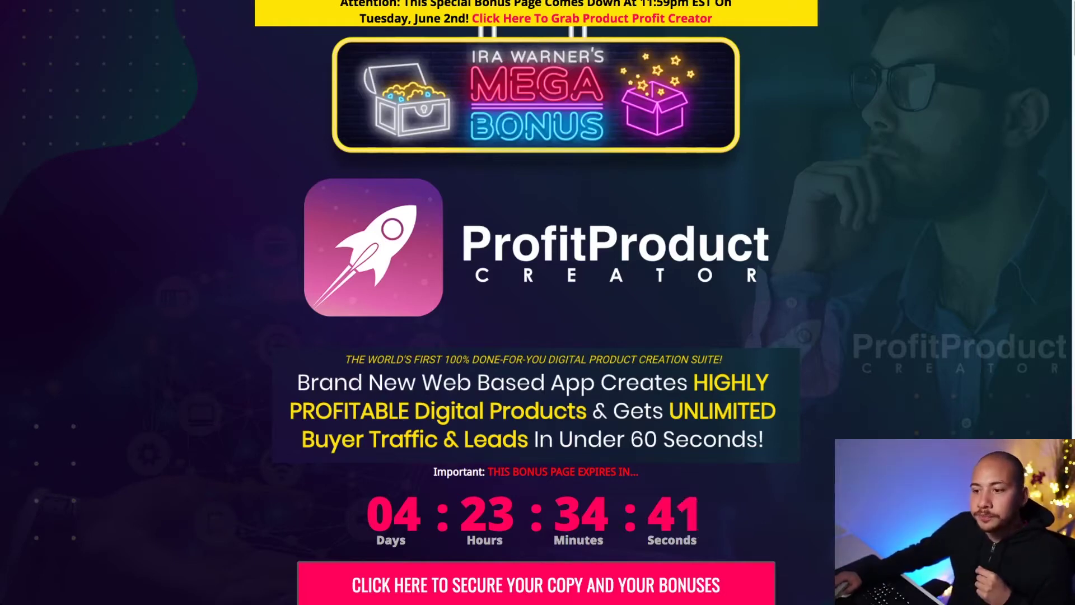
# - Scroll past the countdown to Bonus #1, the $47 headline-writing tutorial
pyautogui.scroll(-3, 536, 303)
pyautogui.scroll(3, 536, 303)
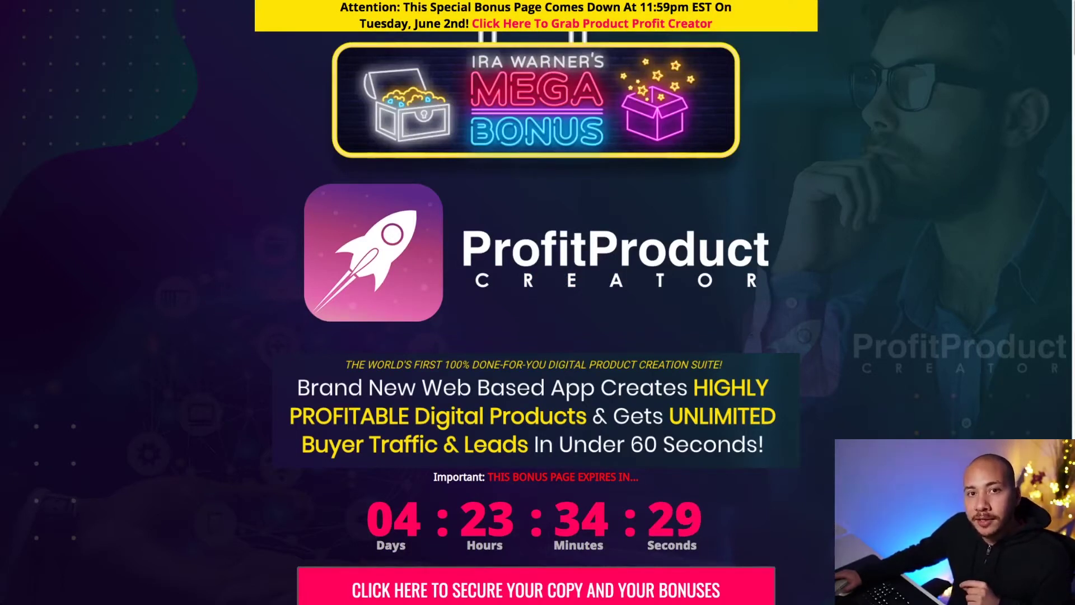
pyautogui.scroll(-1, 536, 303)
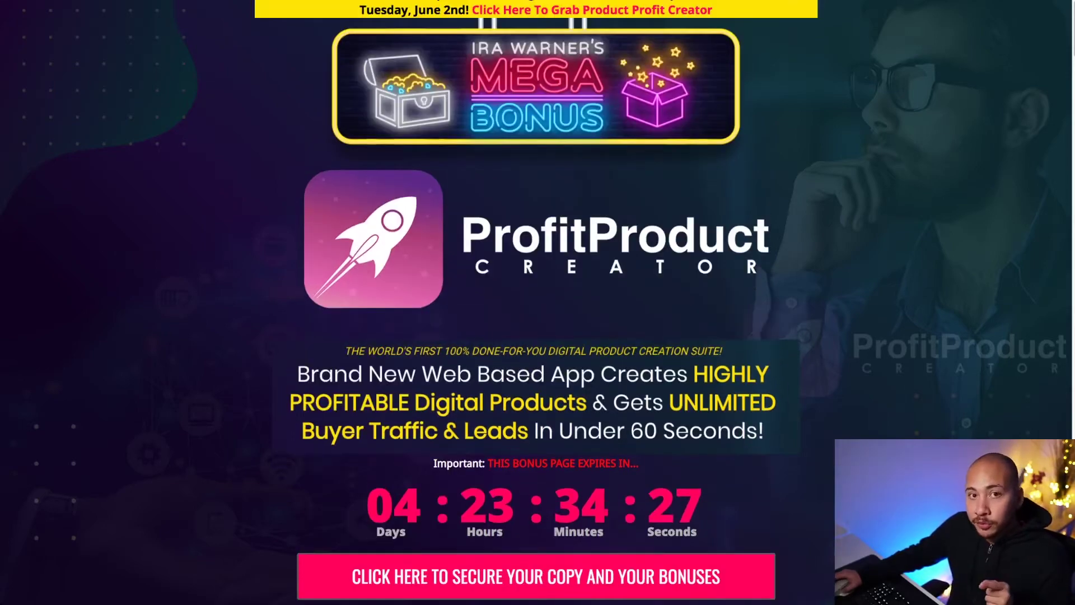
pyautogui.scroll(-5, 537, 302)
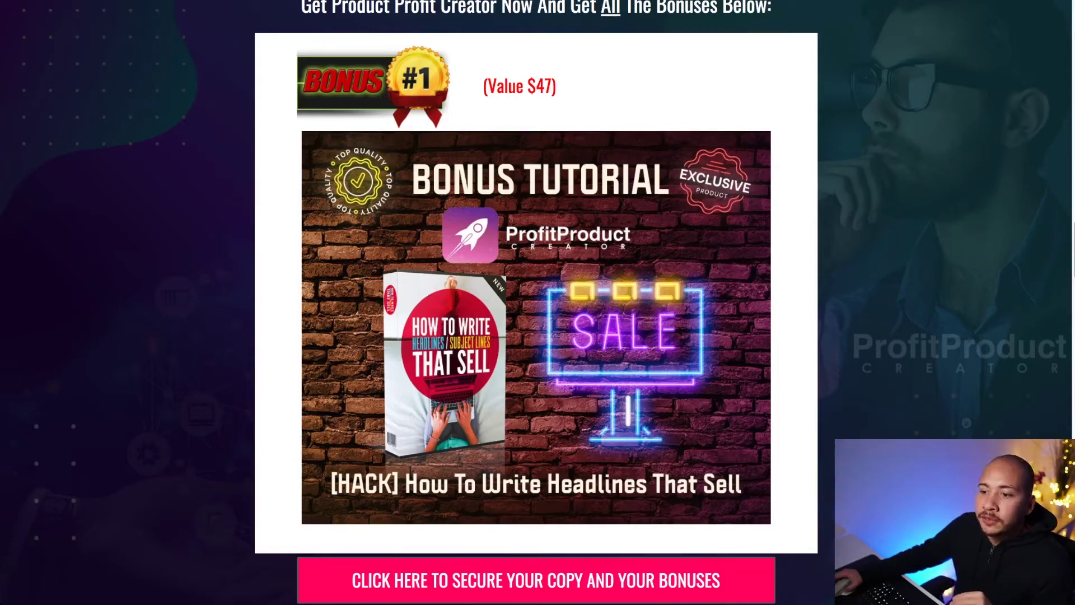
pyautogui.scroll(-3, 536, 303)
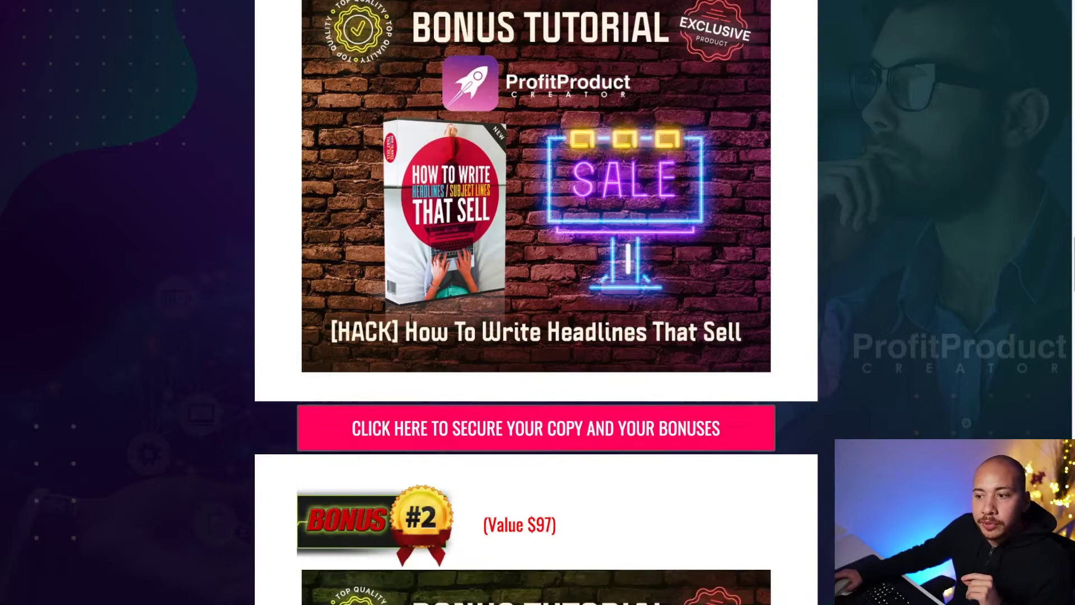
# - Scroll through the $97 '[HACK] How To Create A Professional Squeeze Page' bonus to the Bonus #3 header
pyautogui.scroll(-8, 536, 302)
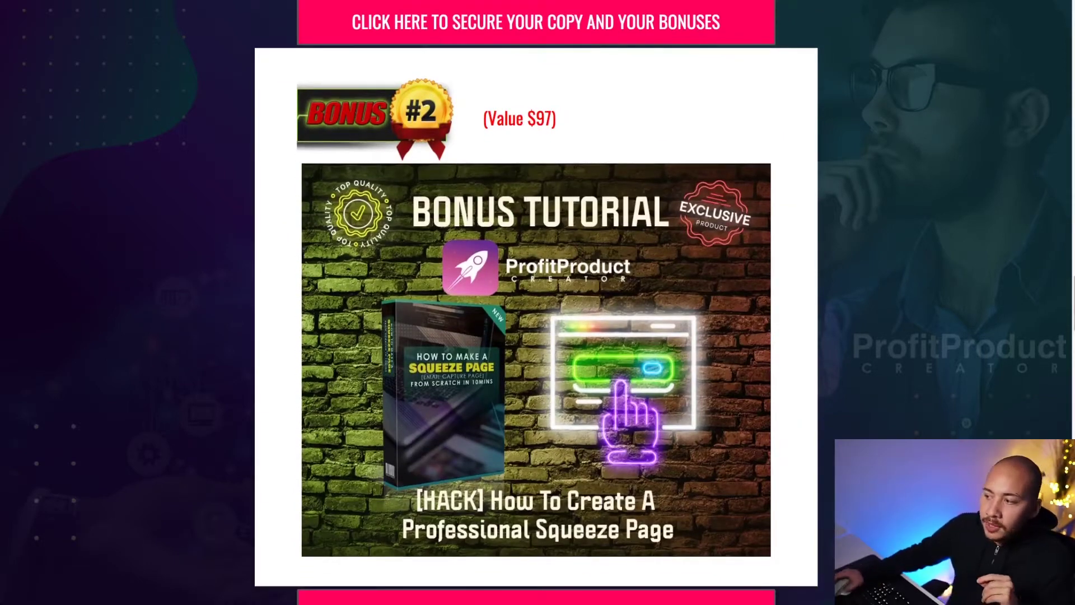
pyautogui.scroll(-3, 536, 302)
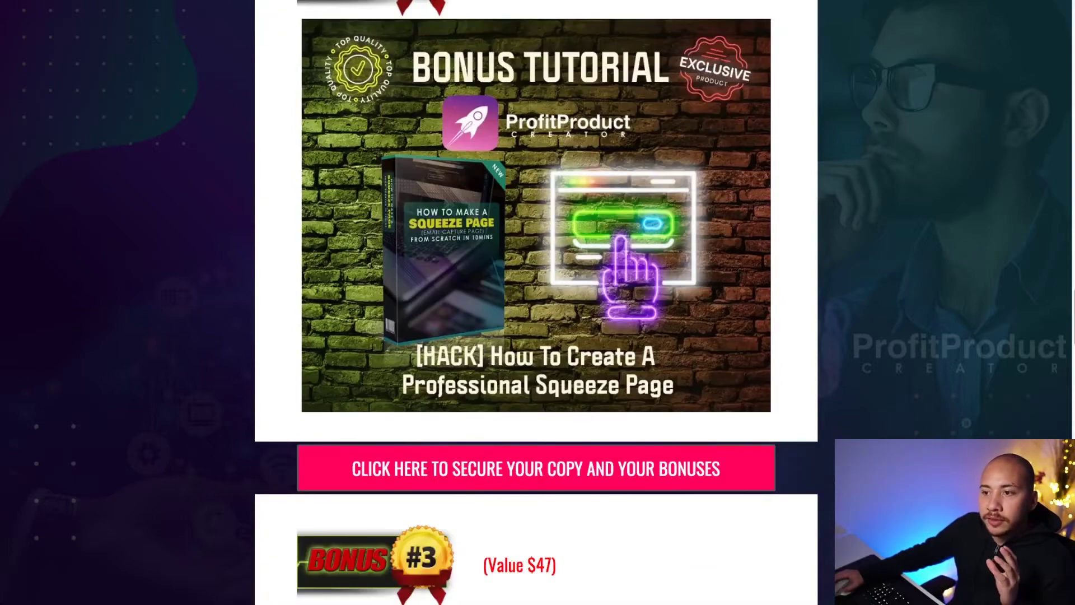
pyautogui.scroll(2, 536, 302)
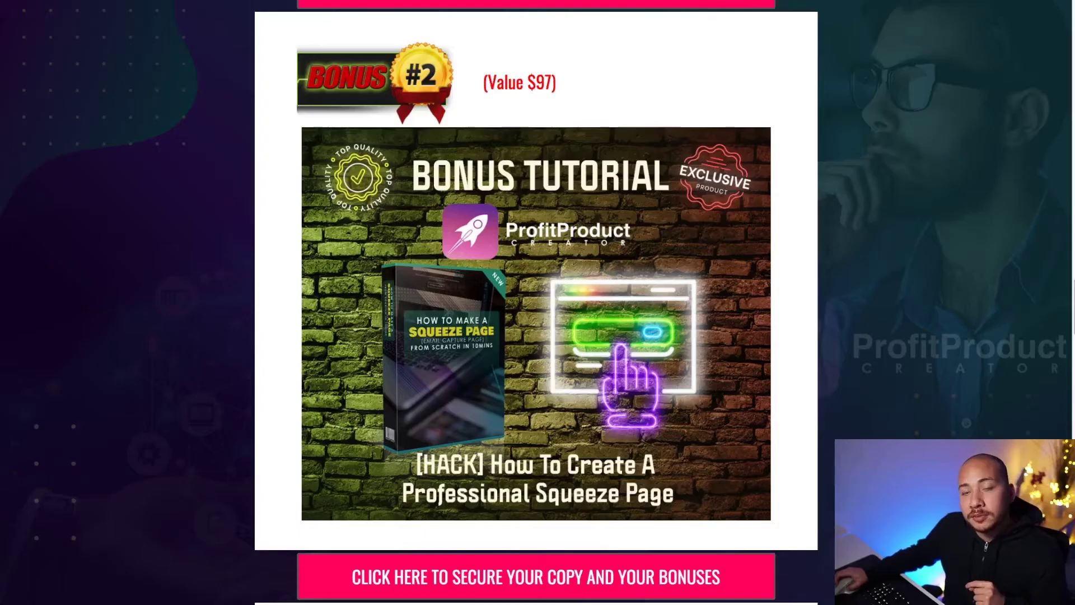
# - Scroll past Bonus #3 and the 5K Publishing Paydays bonus to the Bonus #5 vendor bonuses
pyautogui.scroll(-9, 536, 303)
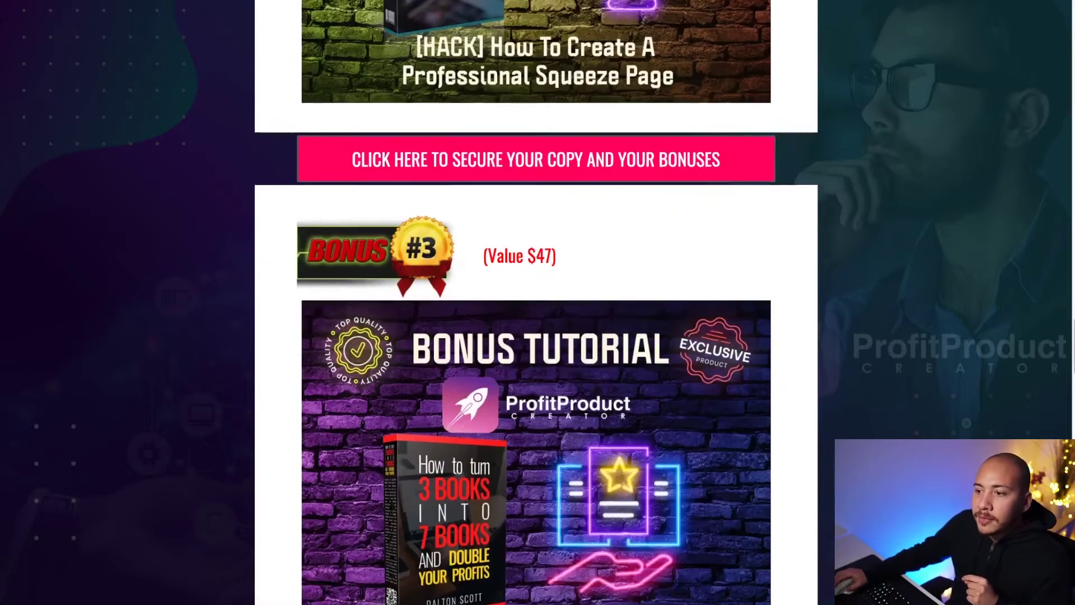
pyautogui.scroll(-1, 536, 302)
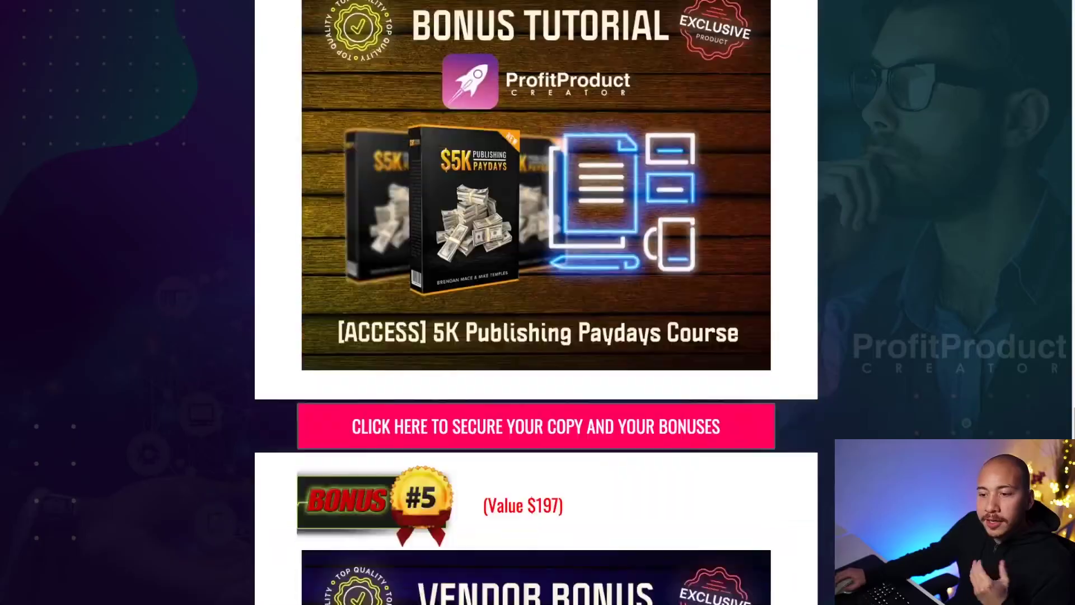
pyautogui.scroll(-1, 536, 303)
pyautogui.scroll(-3, 536, 302)
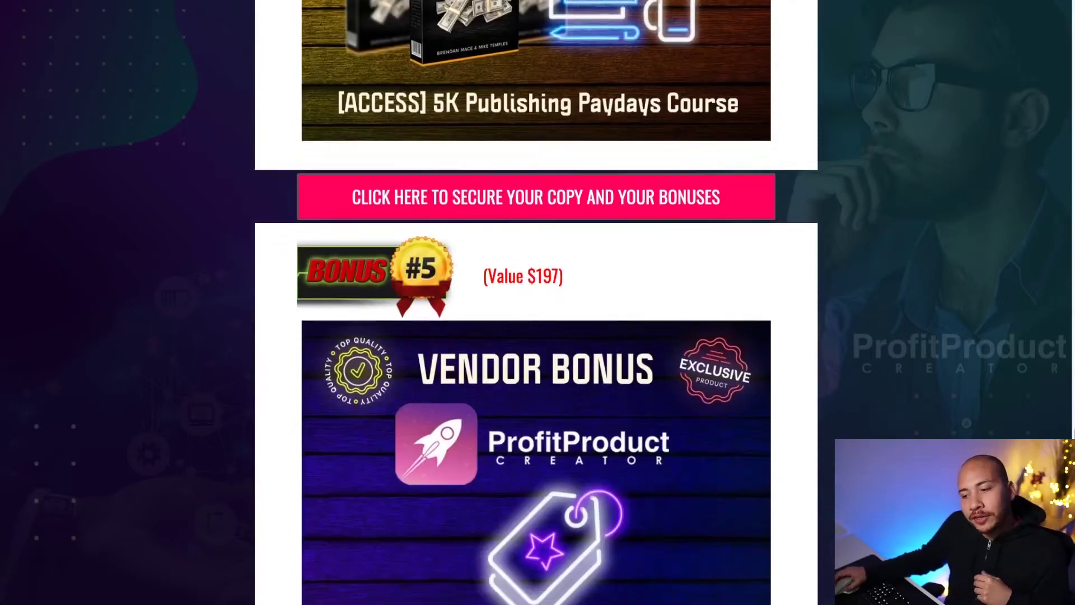
pyautogui.scroll(-4, 535, 303)
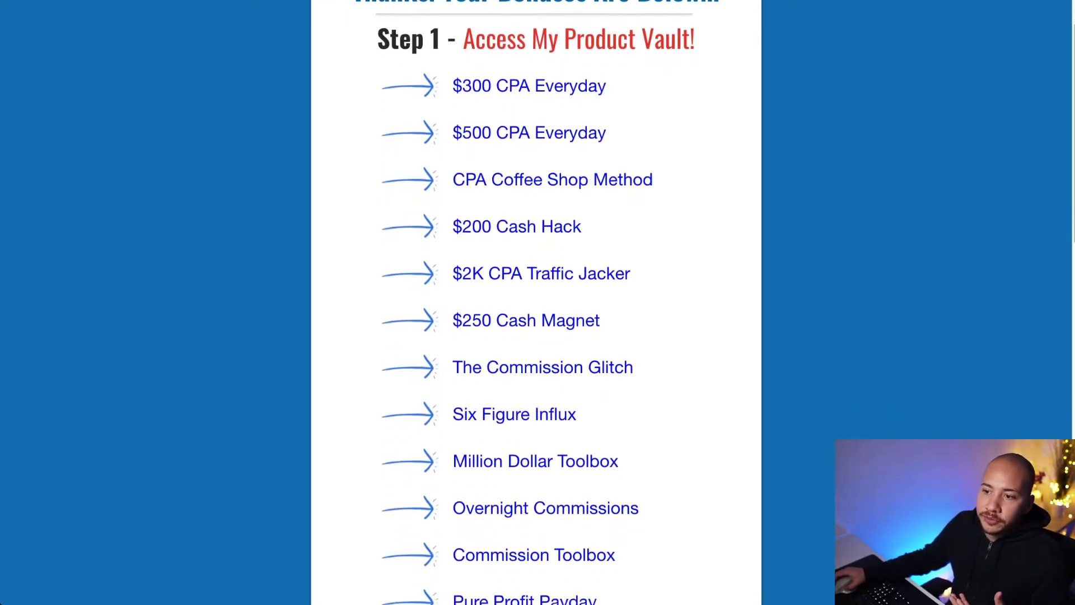
# - Scroll through the delivery page's product vault, setup guide and interview videos, then back up
pyautogui.scroll(-7, 541, 273)
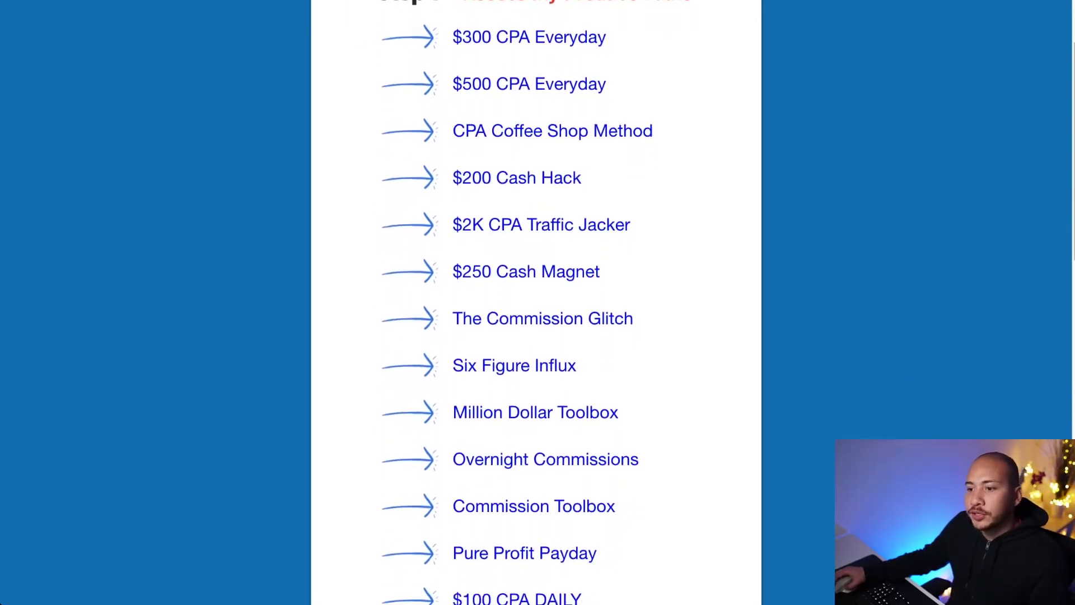
pyautogui.scroll(-9, 536, 302)
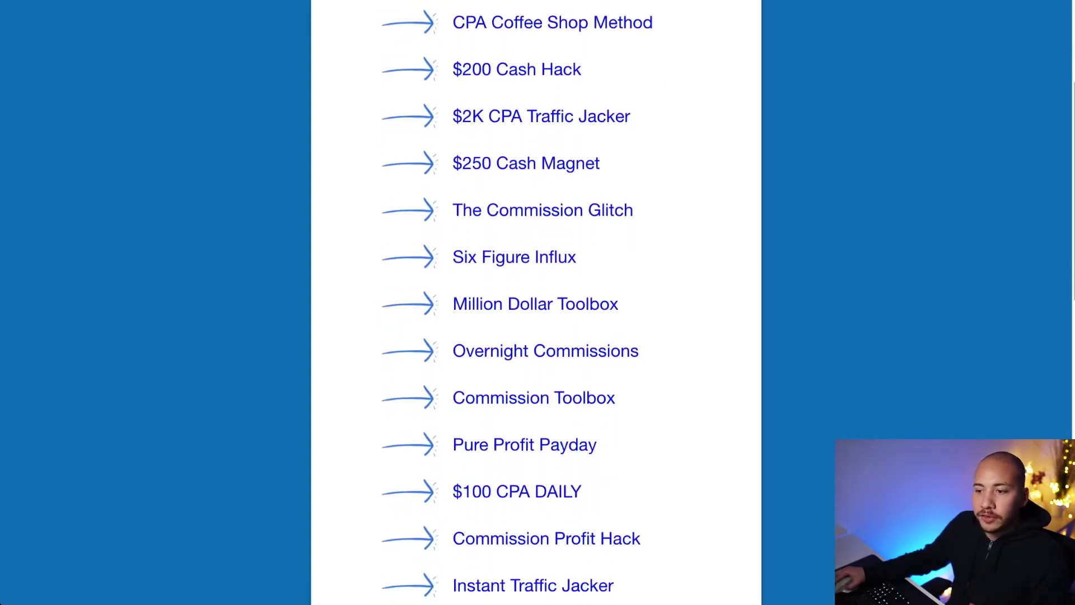
pyautogui.scroll(-9, 537, 302)
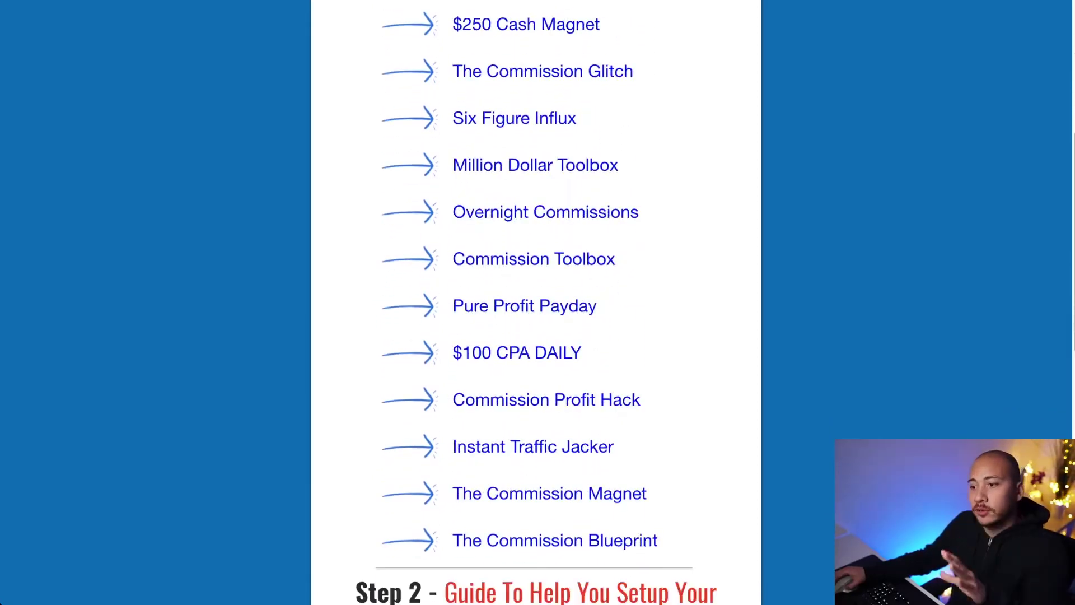
pyautogui.scroll(-5, 538, 336)
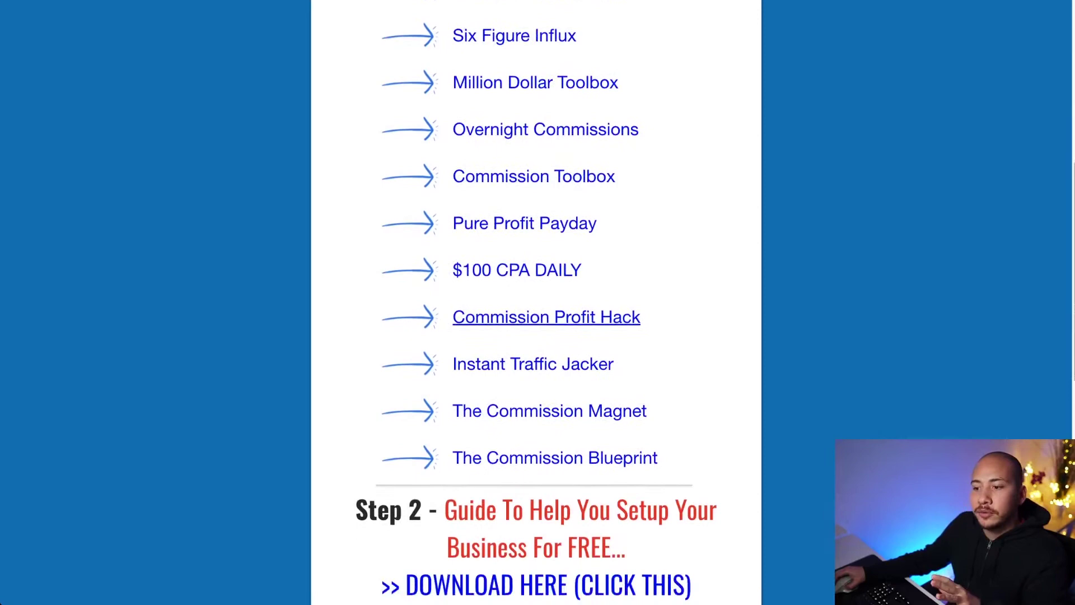
pyautogui.scroll(-3, 537, 302)
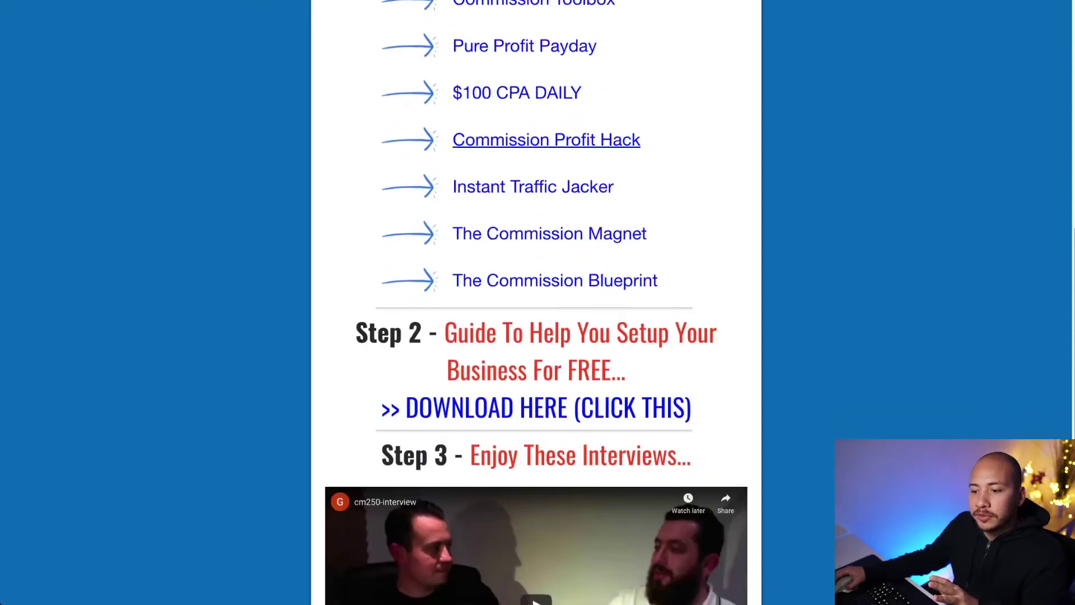
pyautogui.scroll(-5, 536, 302)
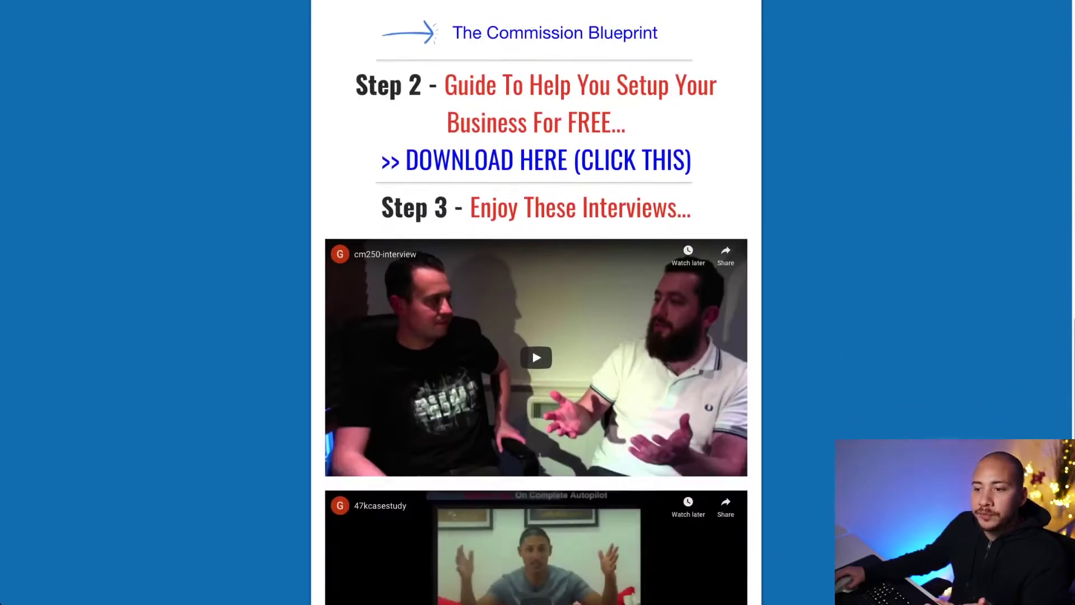
pyautogui.scroll(-4, 537, 303)
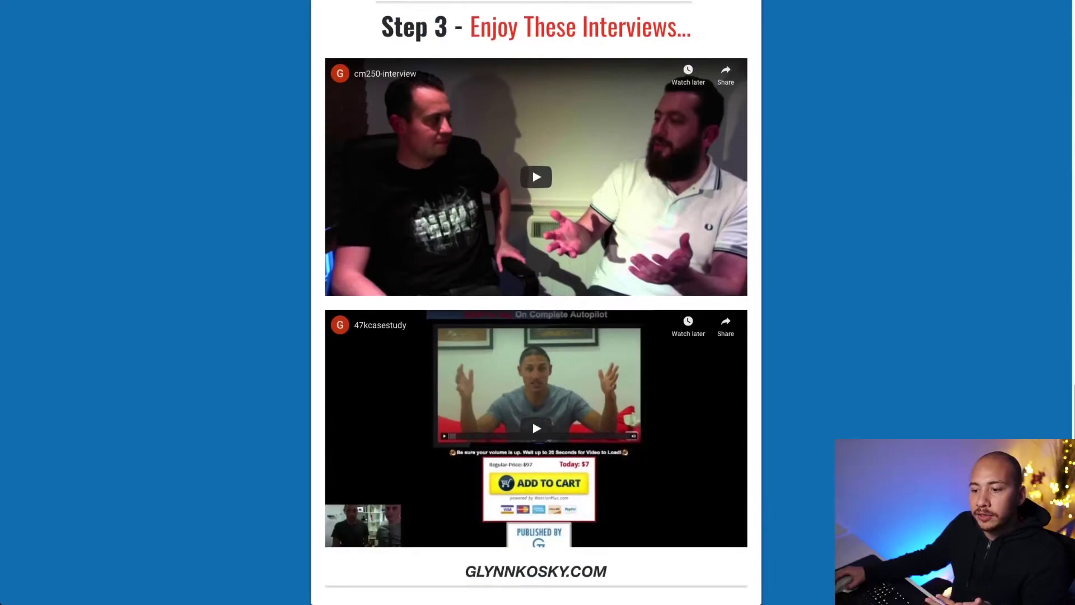
pyautogui.scroll(15, 537, 302)
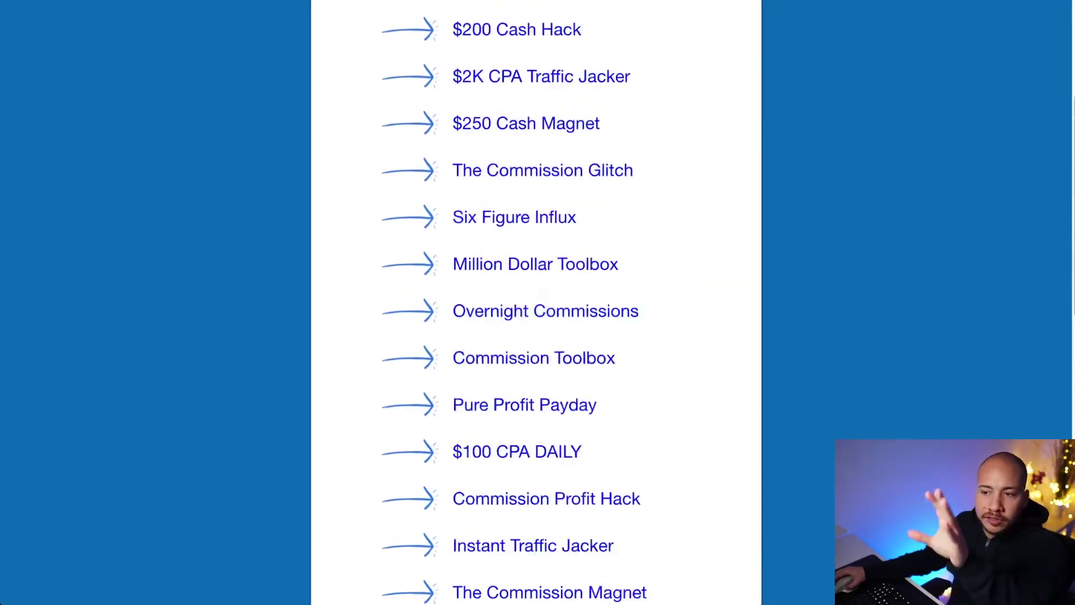
pyautogui.scroll(3, 537, 302)
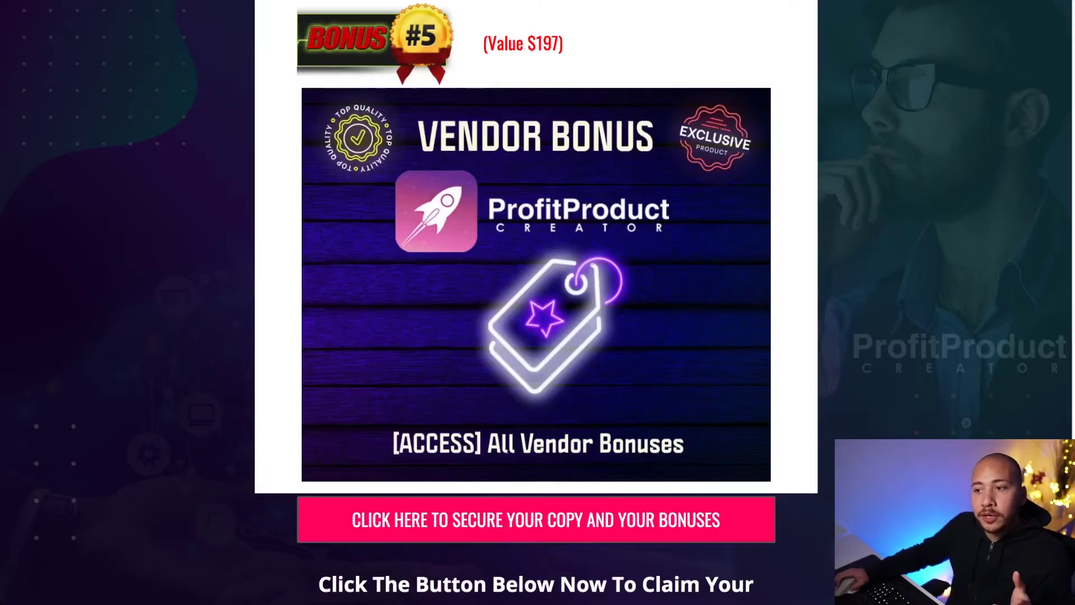
# - View the top of the sales page with its price-increase warning and intro video
pyautogui.scroll(15, 536, 303)
pyautogui.scroll(20, 535, 303)
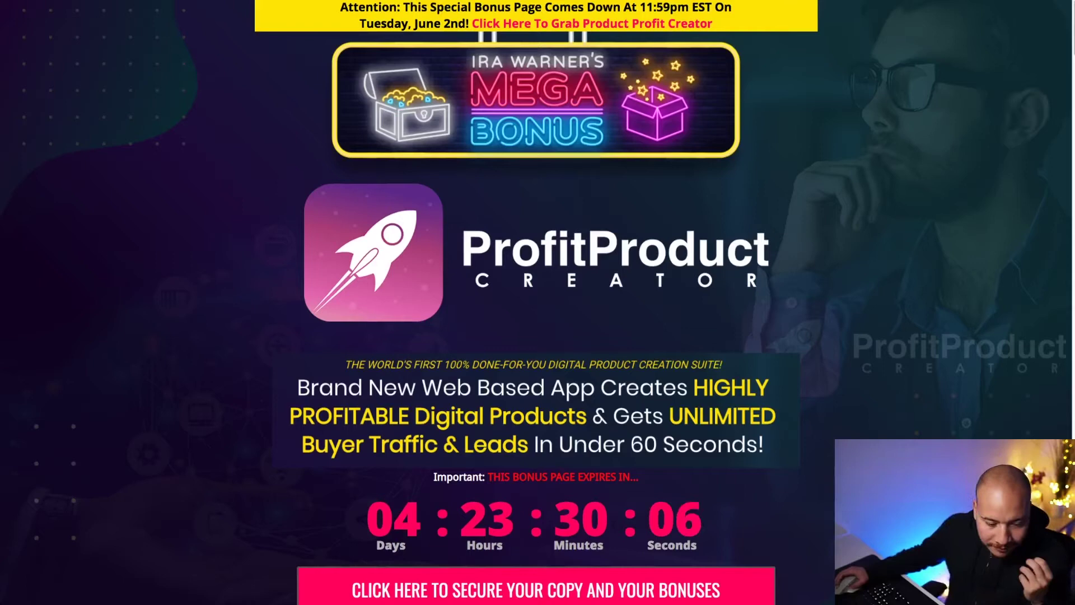
pyautogui.scroll(-2, 536, 302)
pyautogui.scroll(2, 535, 302)
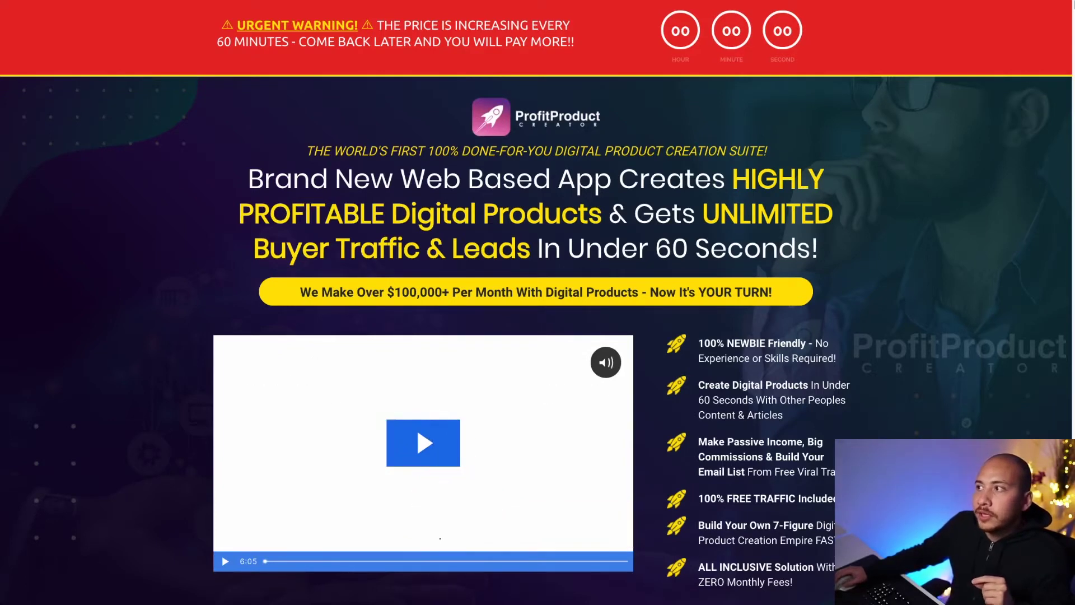
# - Look over the sales page's intro video and feature list at the top
pyautogui.scroll(-1, 425, 337)
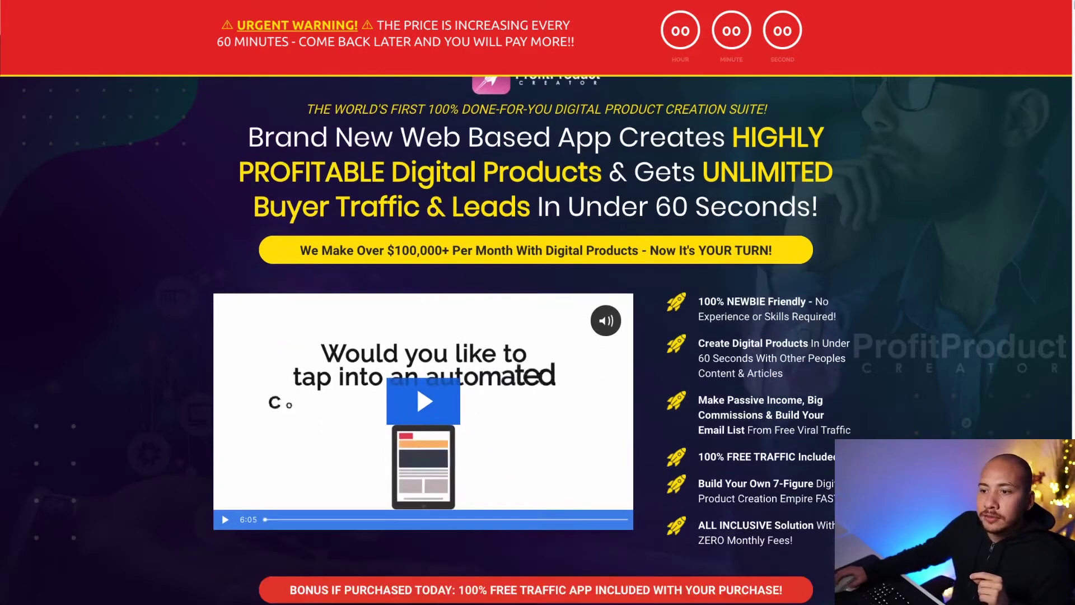
pyautogui.scroll(1, 426, 336)
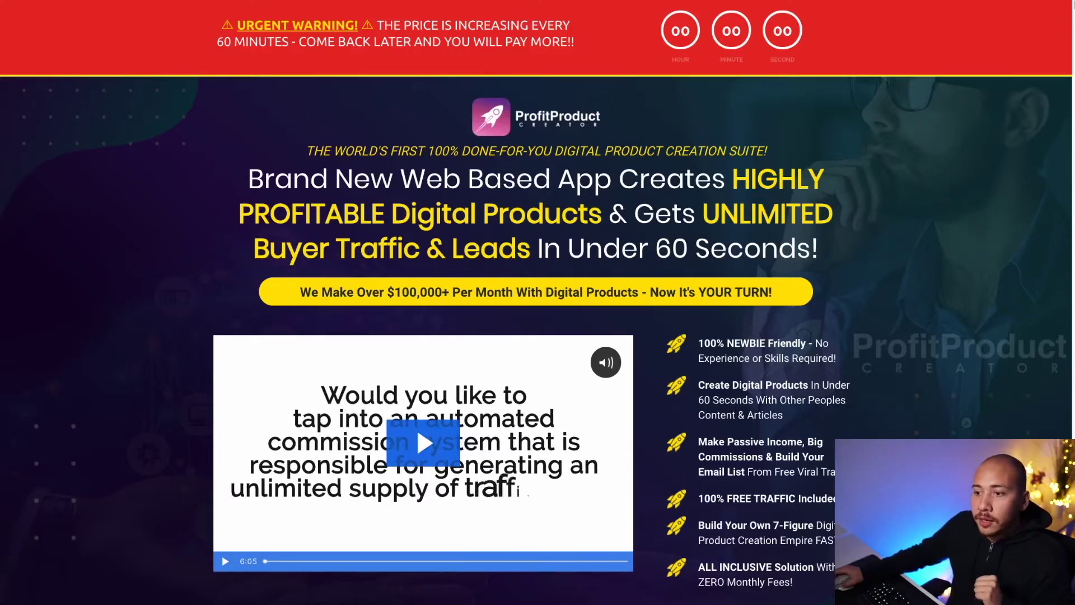
# - Highlight the NEWBIE Friendly selling points, then scroll down to the Get Started offer and guarantee
pyautogui.scroll(-2, 417, 427)
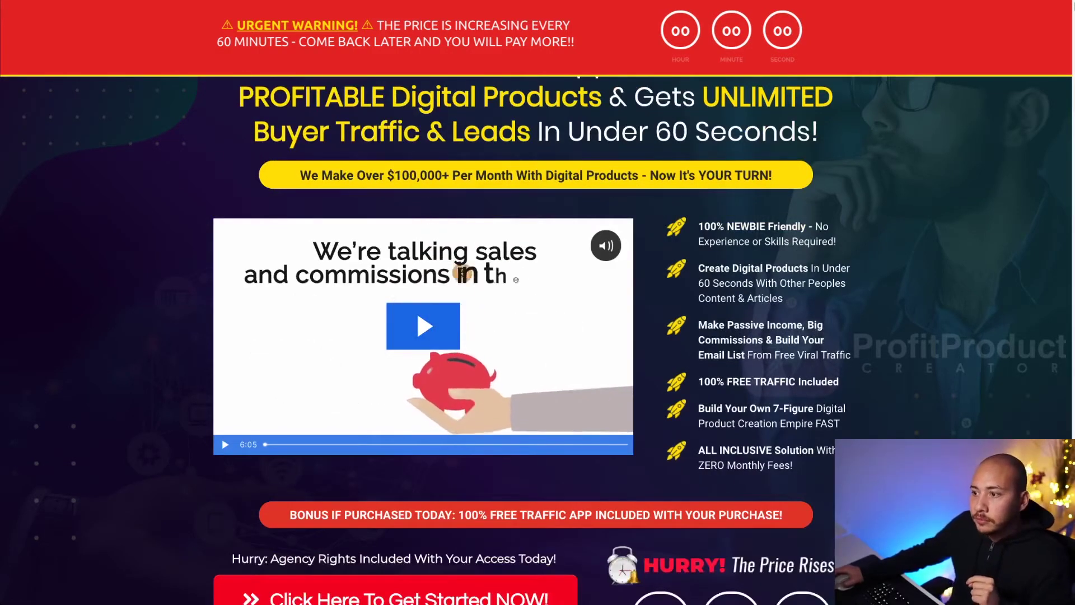
pyautogui.moveTo(704, 226); pyautogui.dragTo(798, 226)
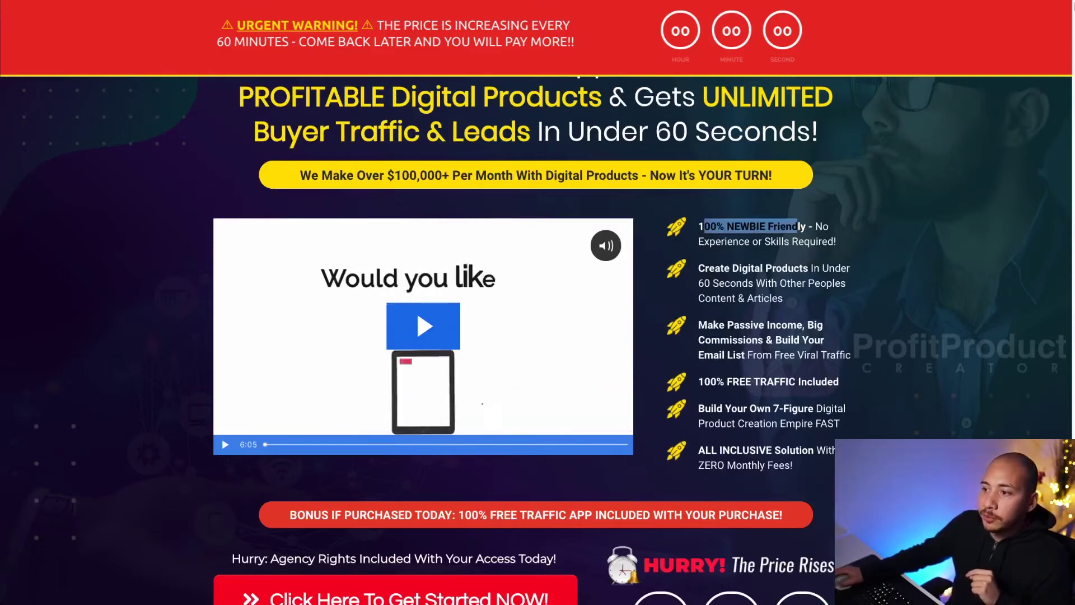
pyautogui.click(798, 226)
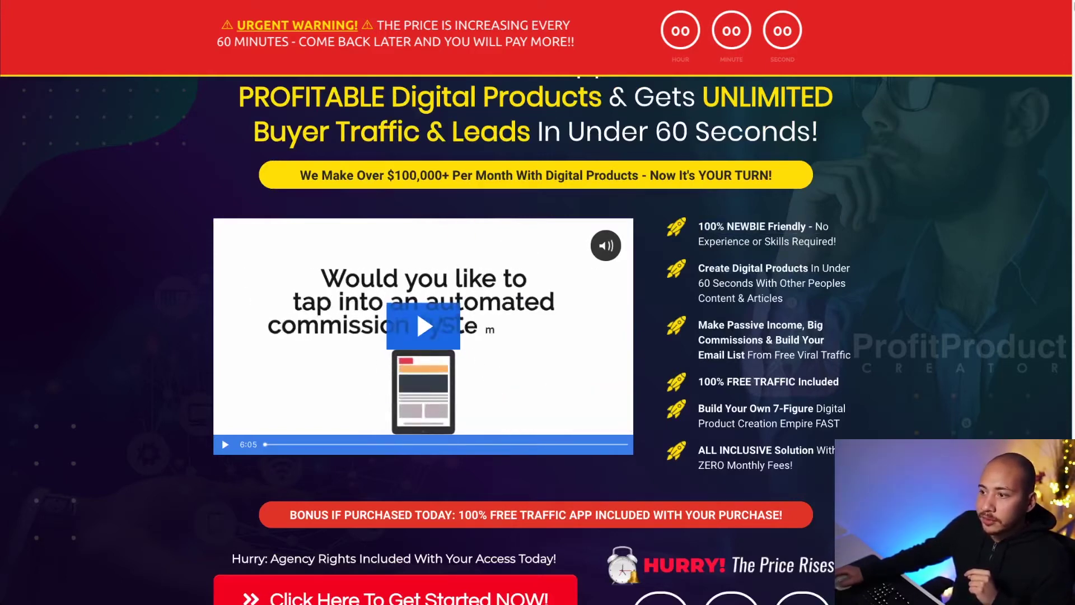
pyautogui.moveTo(699, 268); pyautogui.dragTo(846, 283)
pyautogui.click(846, 284)
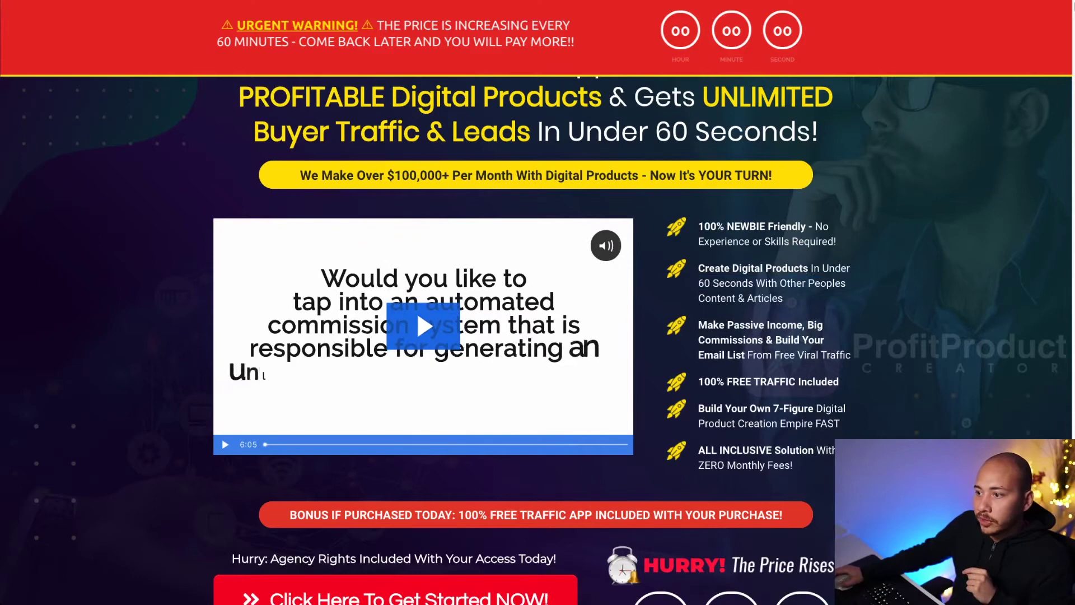
pyautogui.scroll(-3, 537, 337)
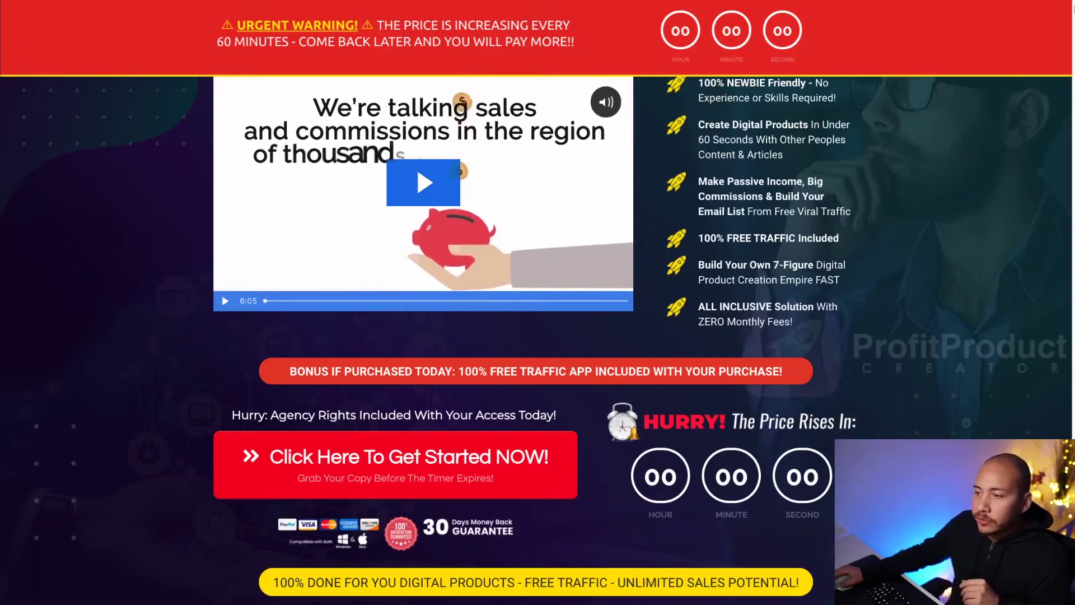
pyautogui.scroll(-1, 429, 340)
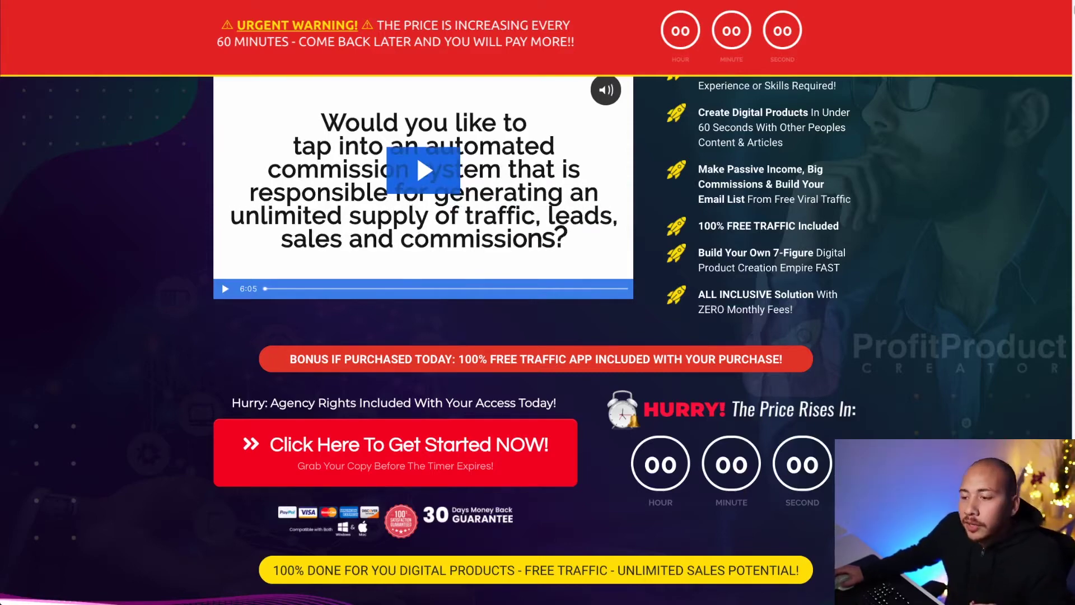
# - Scroll down through the sales page's commission and verified earnings sections
pyautogui.scroll(-10, 66, 520)
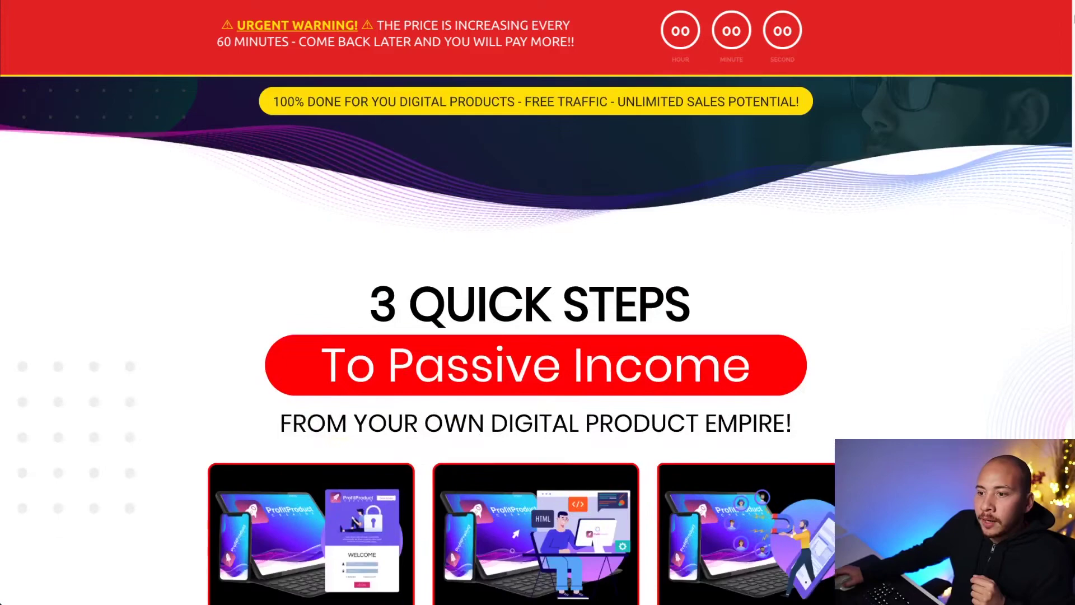
pyautogui.scroll(-10, 538, 336)
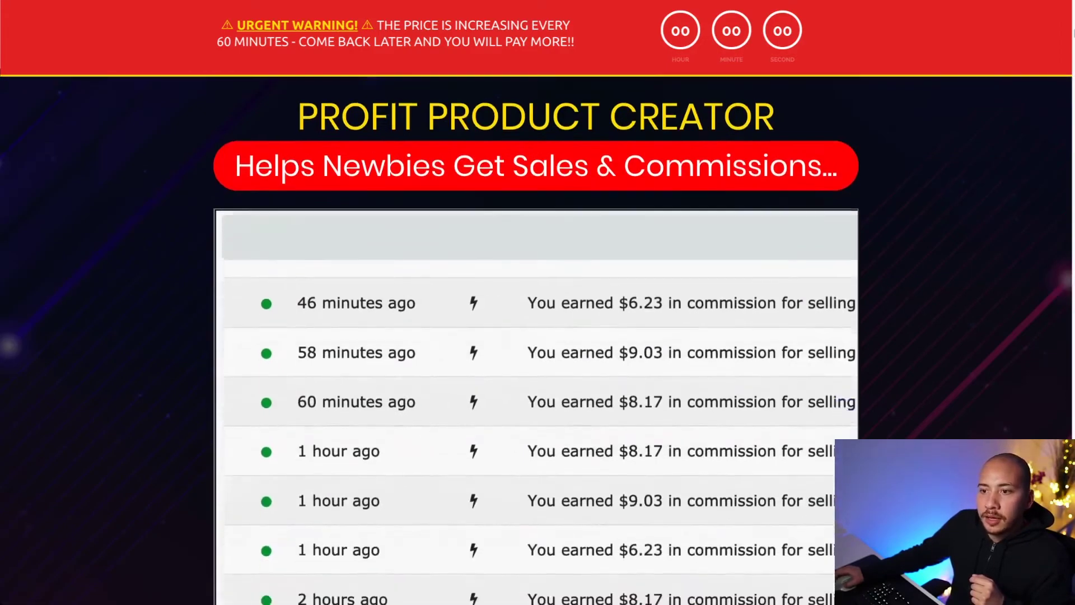
pyautogui.scroll(-4, 537, 336)
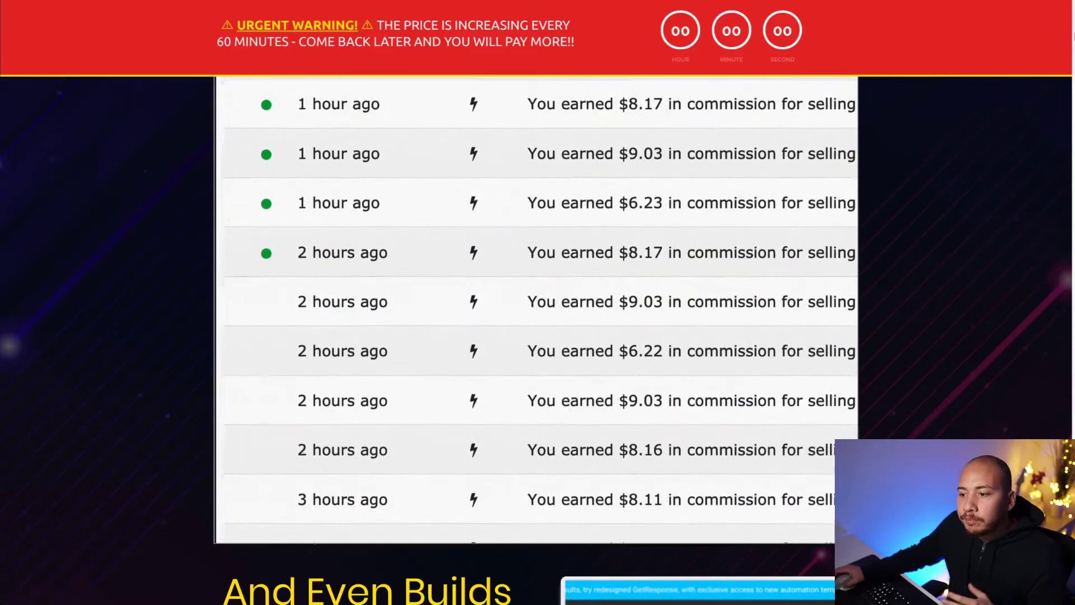
pyautogui.scroll(-3, 538, 336)
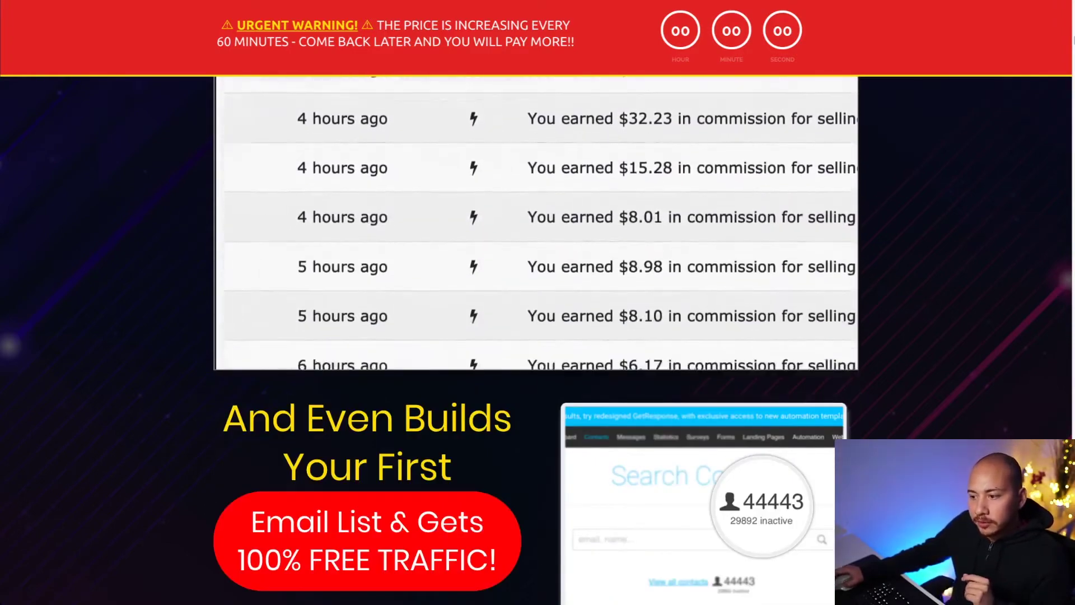
pyautogui.scroll(-10, 538, 336)
pyautogui.scroll(-15, 537, 336)
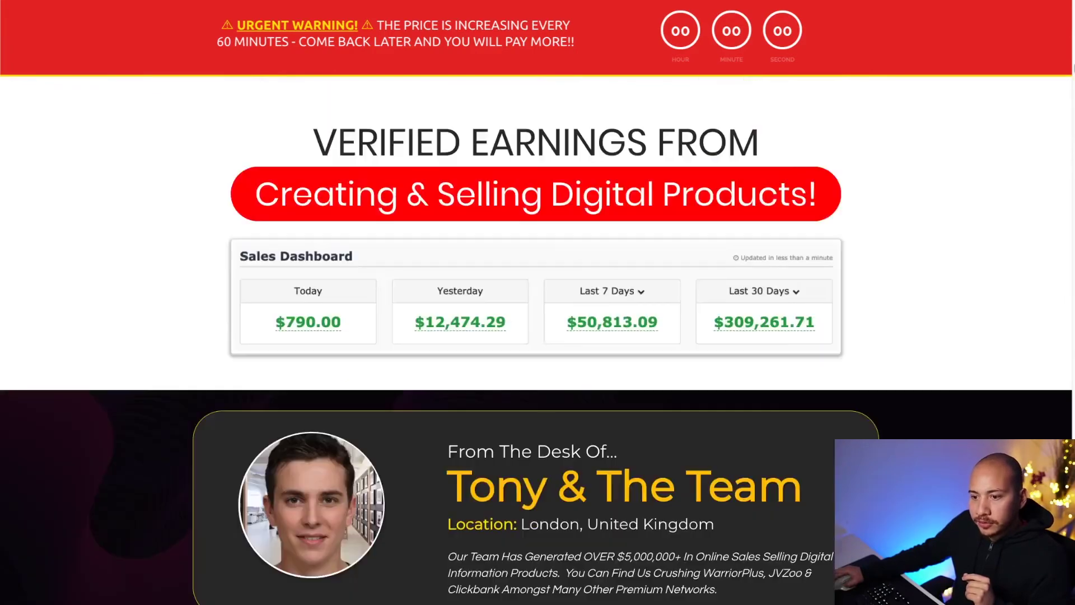
pyautogui.scroll(-6, 537, 336)
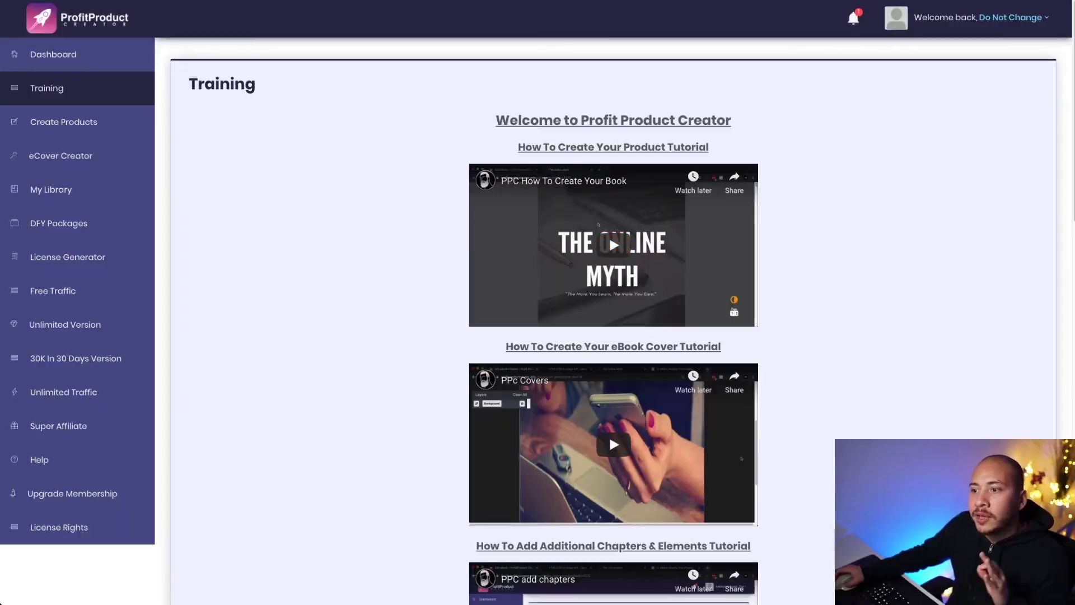
# - Browse the Training videos on creating products, eBook covers and adding chapters
pyautogui.scroll(-10, 613, 321)
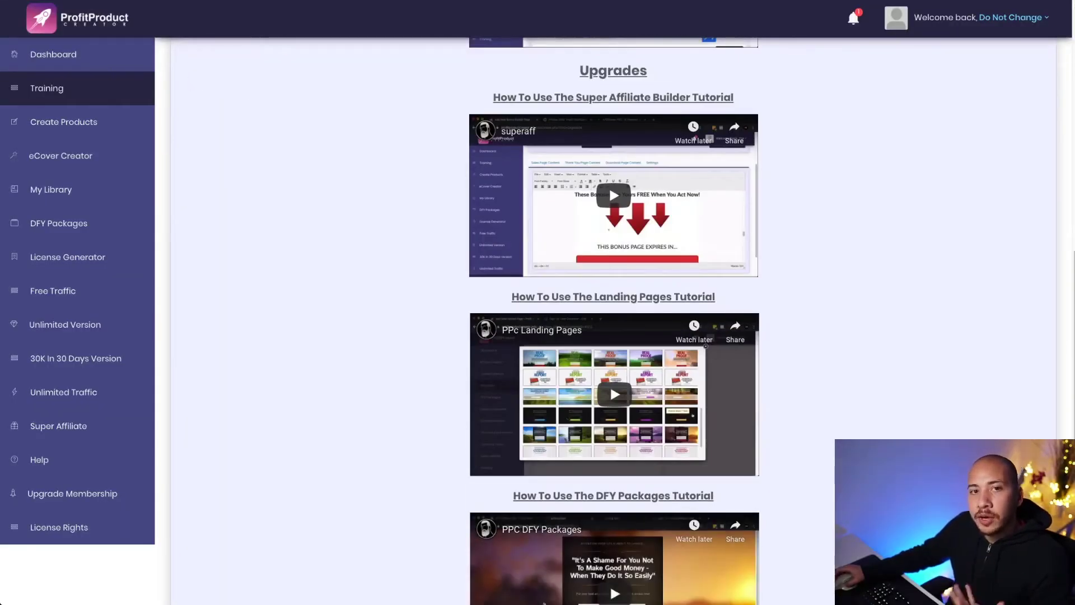
pyautogui.scroll(-4, 610, 384)
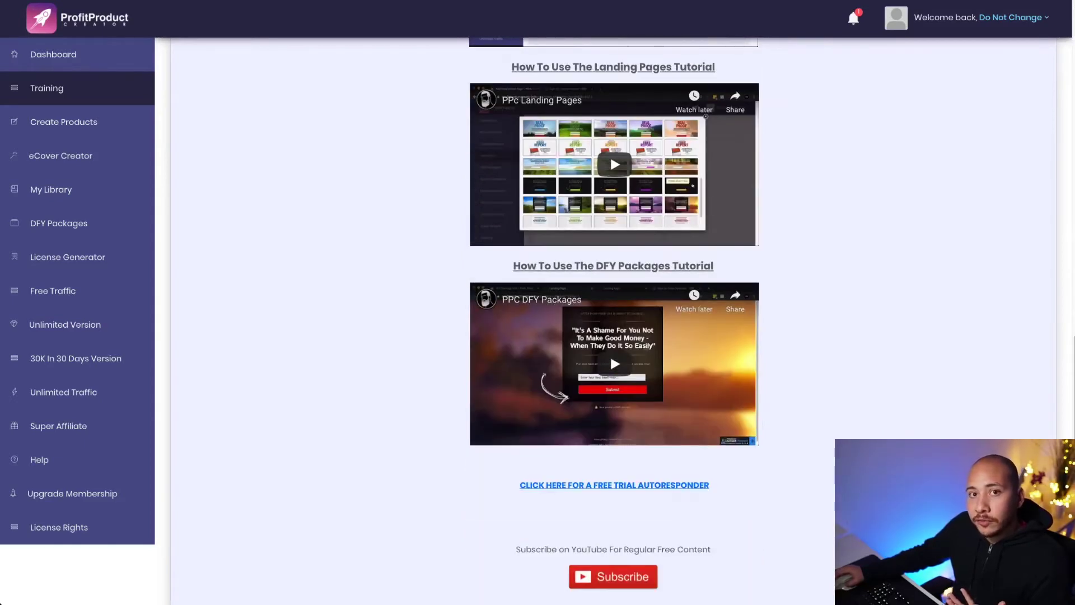
pyautogui.scroll(20, 610, 359)
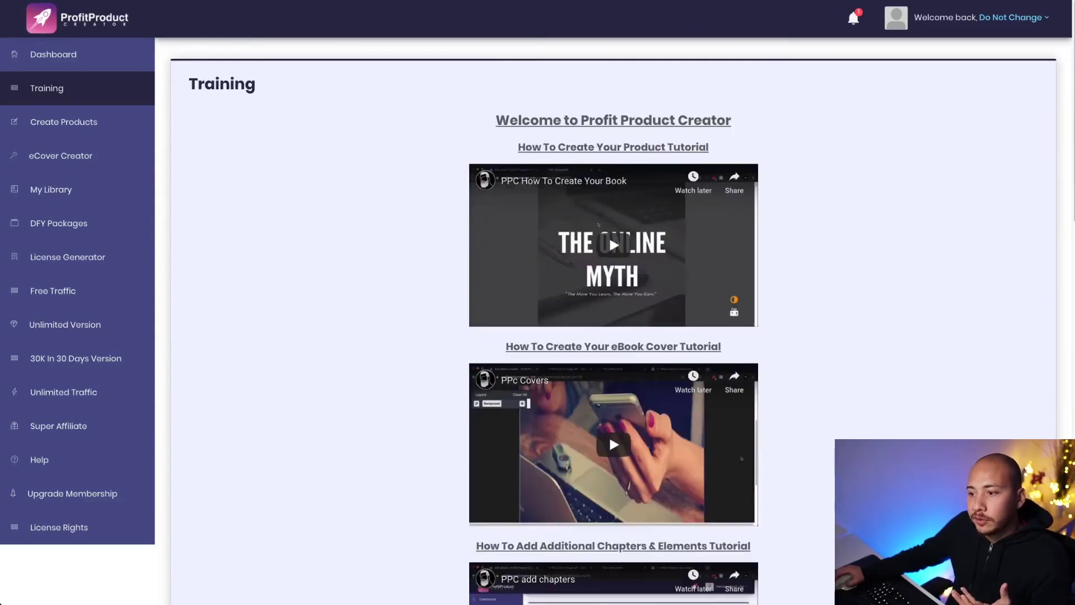
pyautogui.scroll(1, 608, 411)
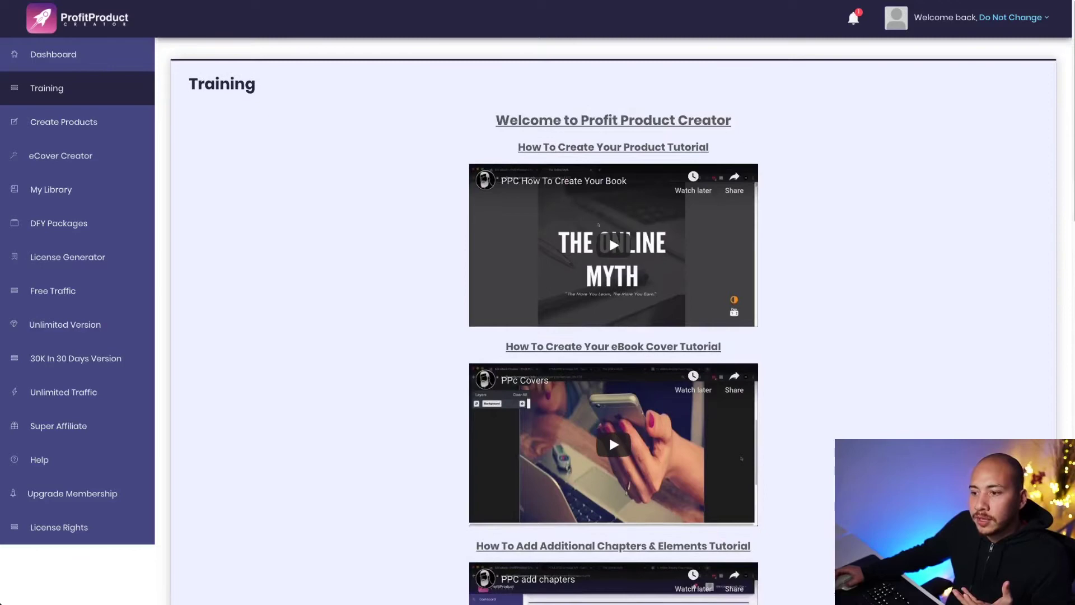
pyautogui.scroll(-1, 609, 434)
pyautogui.scroll(-8, 609, 422)
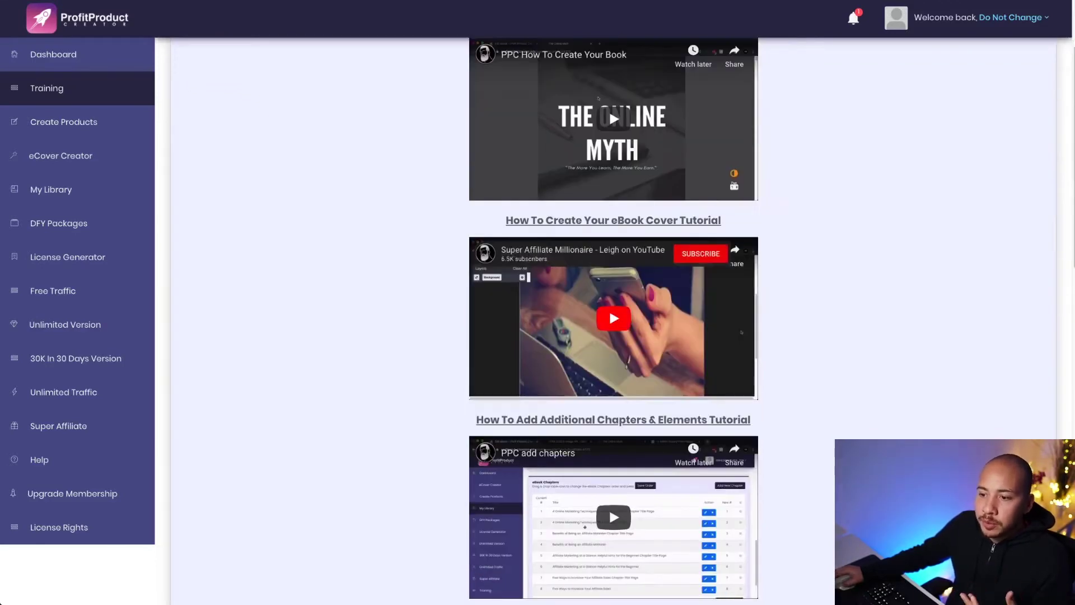
pyautogui.scroll(-5, 614, 336)
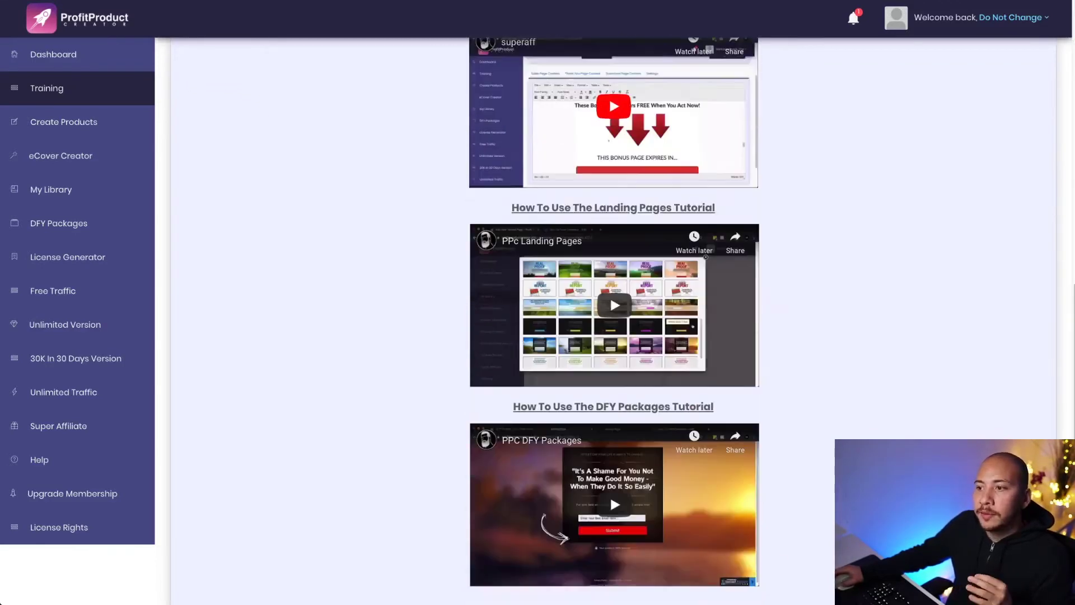
pyautogui.scroll(4, 613, 336)
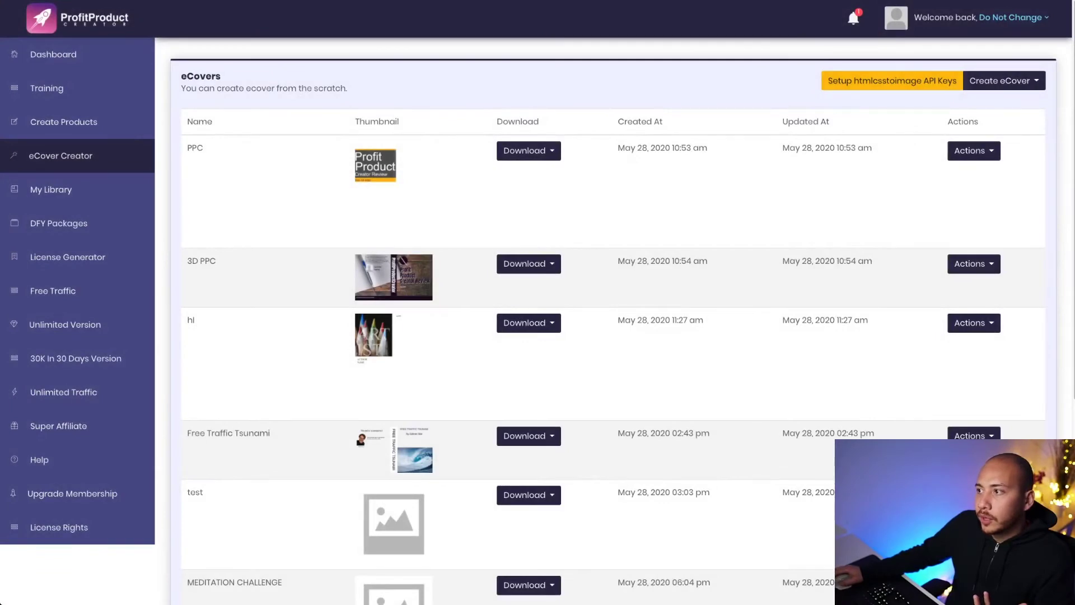
# - Start a new eCover from a template, choosing the Hello World template
pyautogui.click(1004, 79)
pyautogui.click(951, 104)
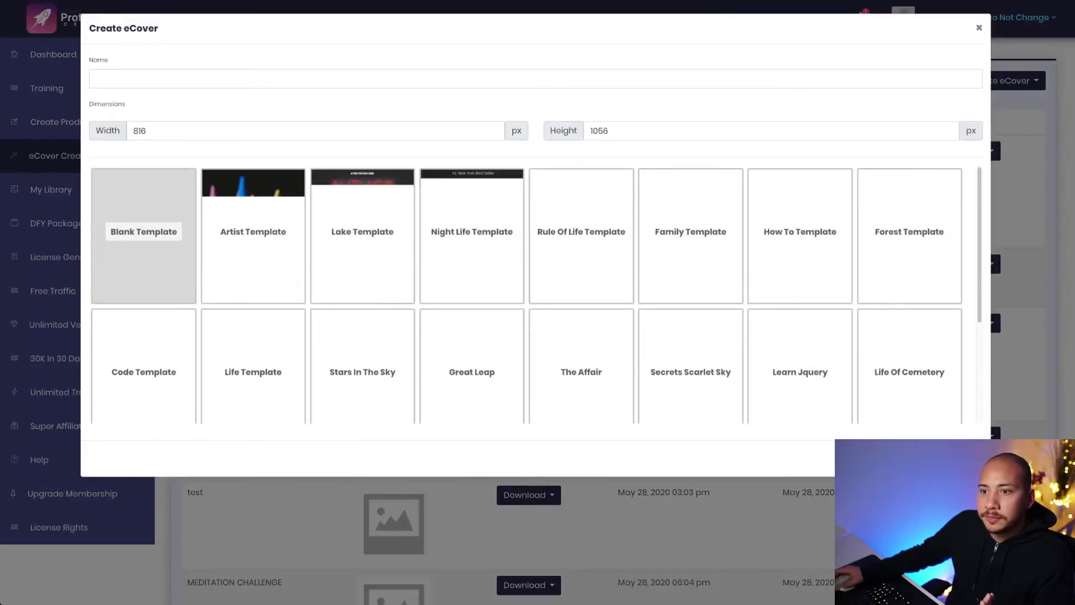
pyautogui.scroll(-3, 537, 295)
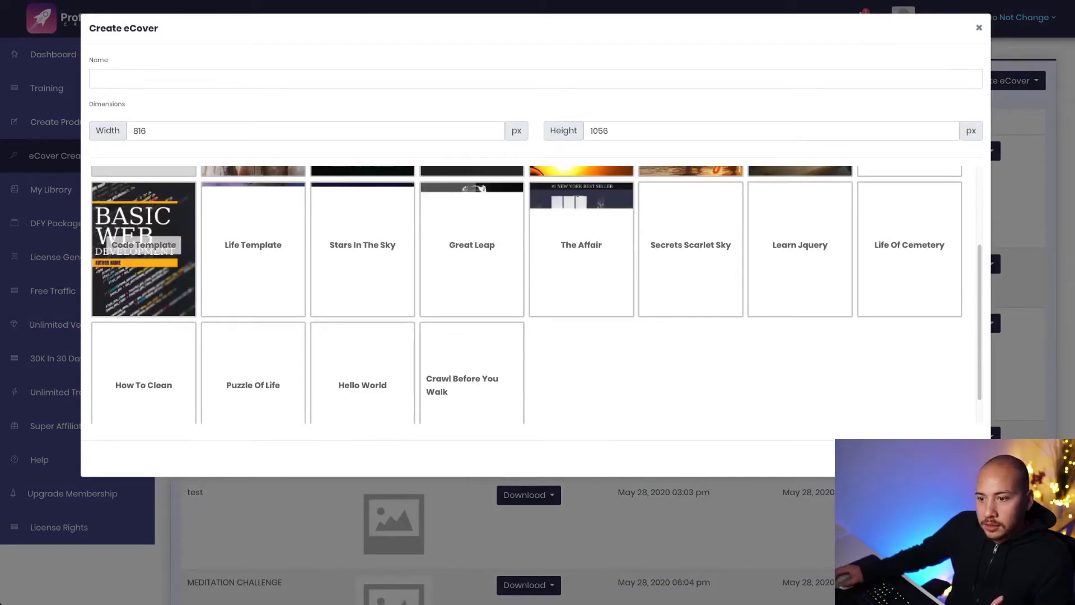
pyautogui.scroll(2, 537, 294)
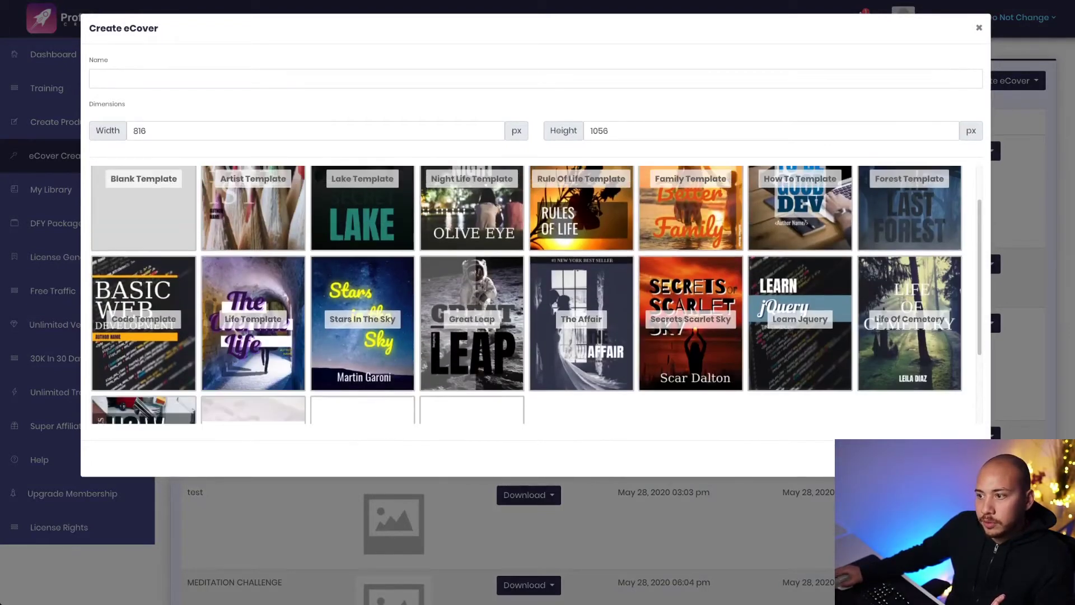
pyautogui.scroll(-2, 536, 295)
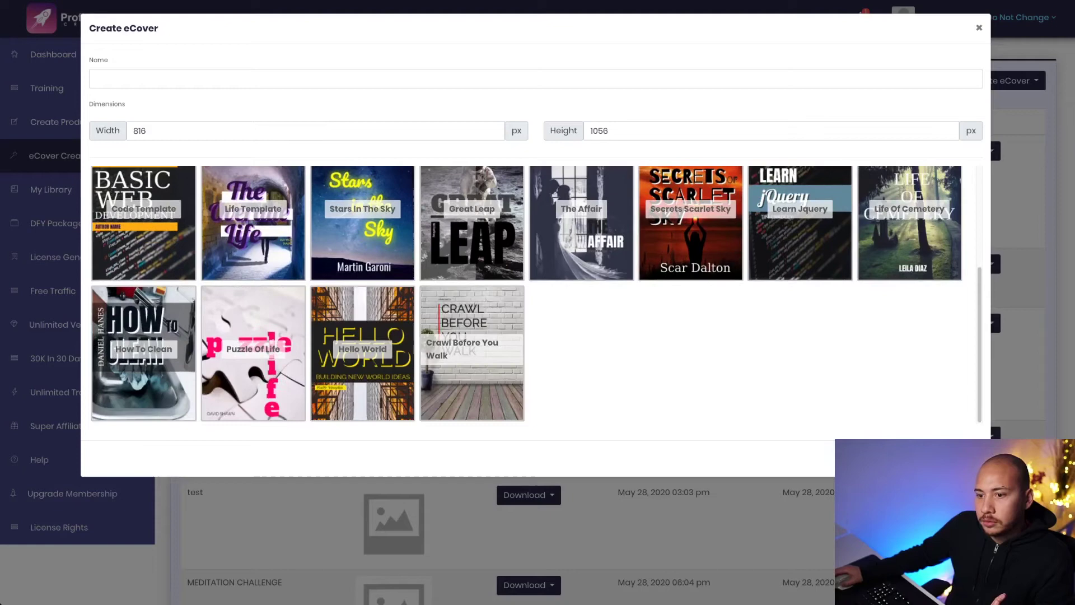
pyautogui.click(362, 352)
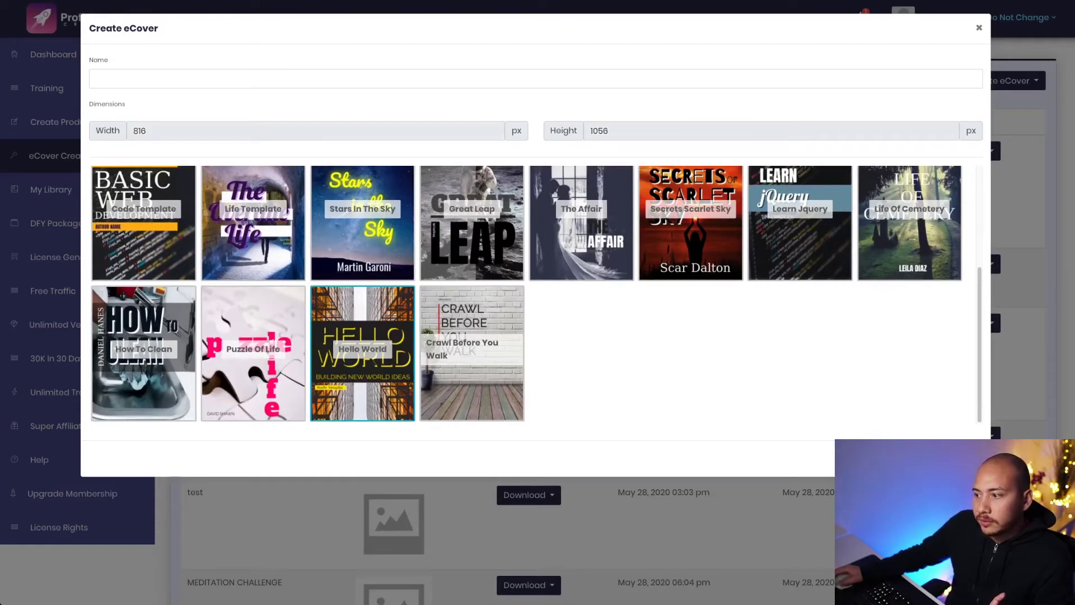
# - Name the new eCover 'Facebook Marketing Book'
pyautogui.press('Return')
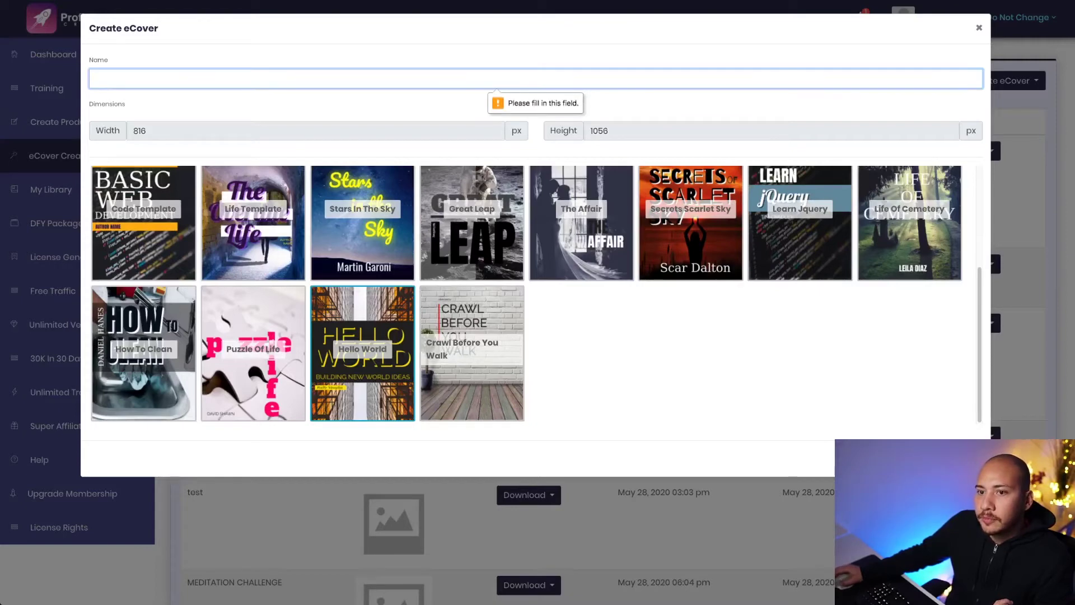
pyautogui.write('H')
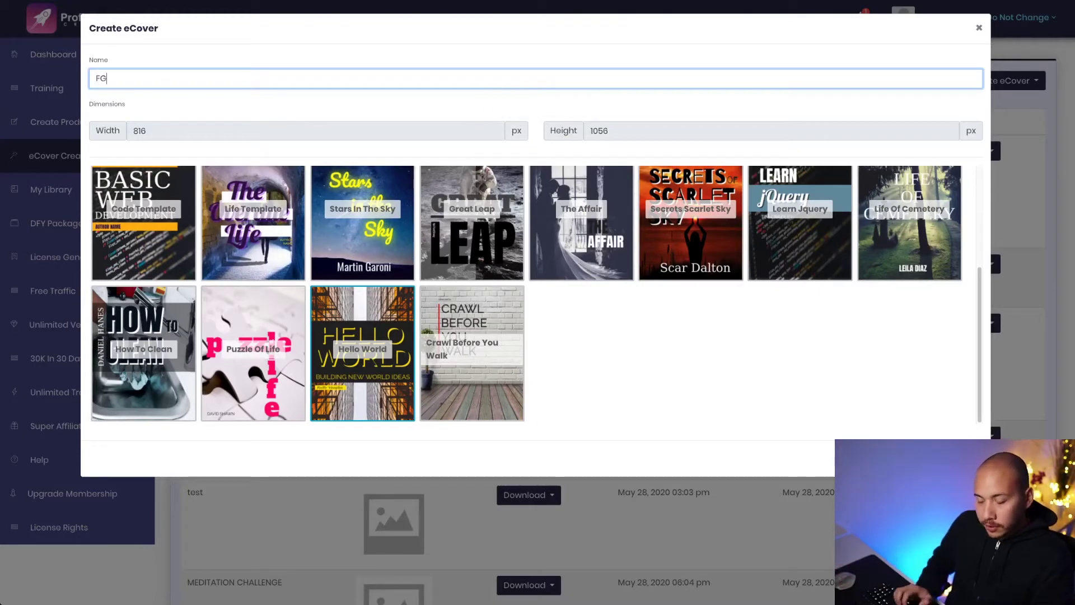
pyautogui.press('BackSpace')
pyautogui.write('Facebook ')
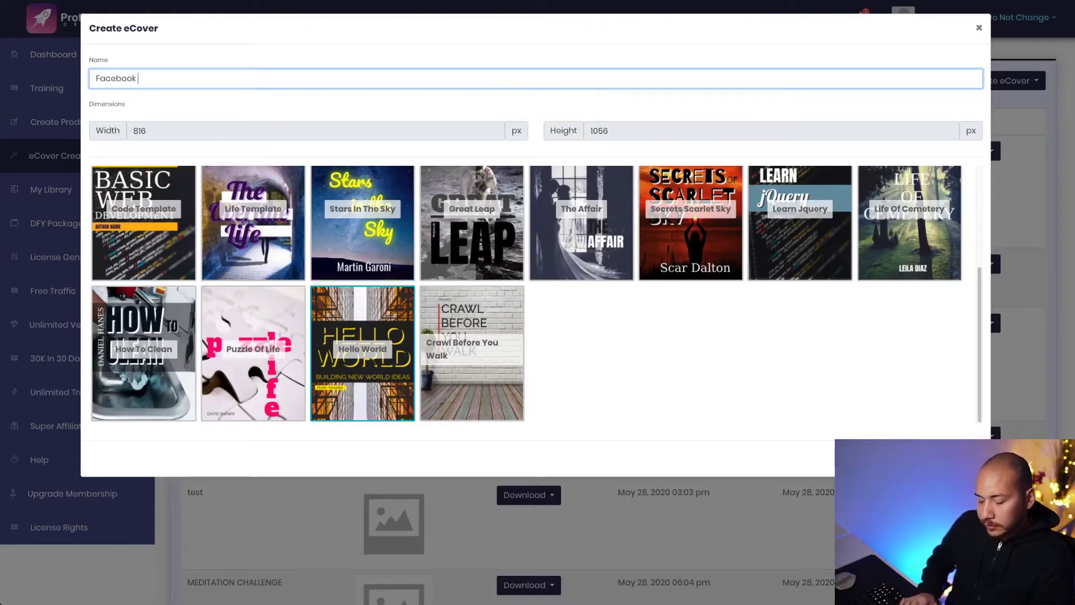
pyautogui.write('Marketing')
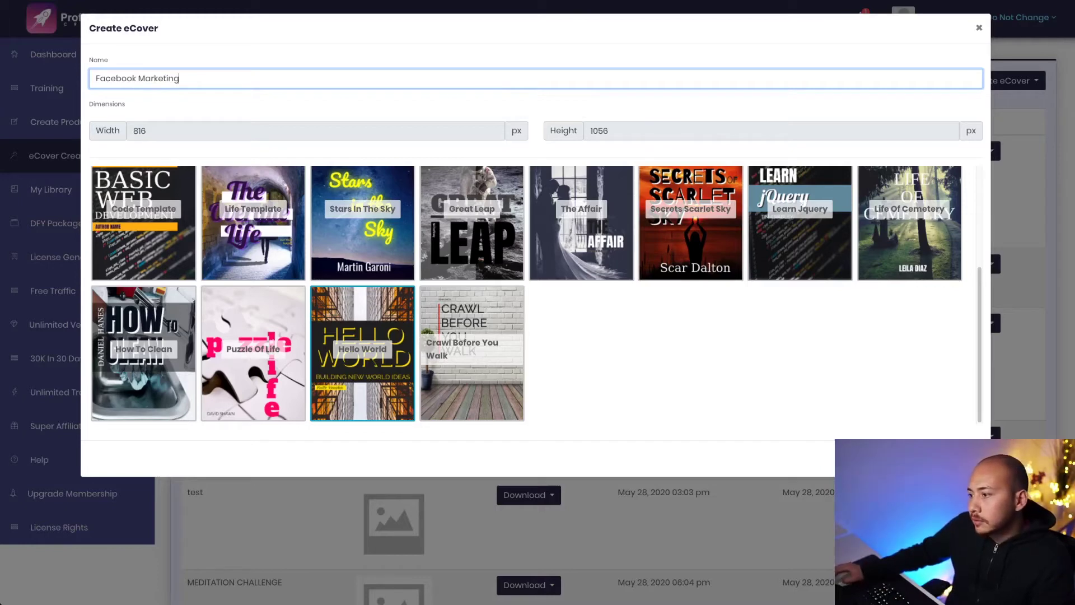
pyautogui.write(' Book')
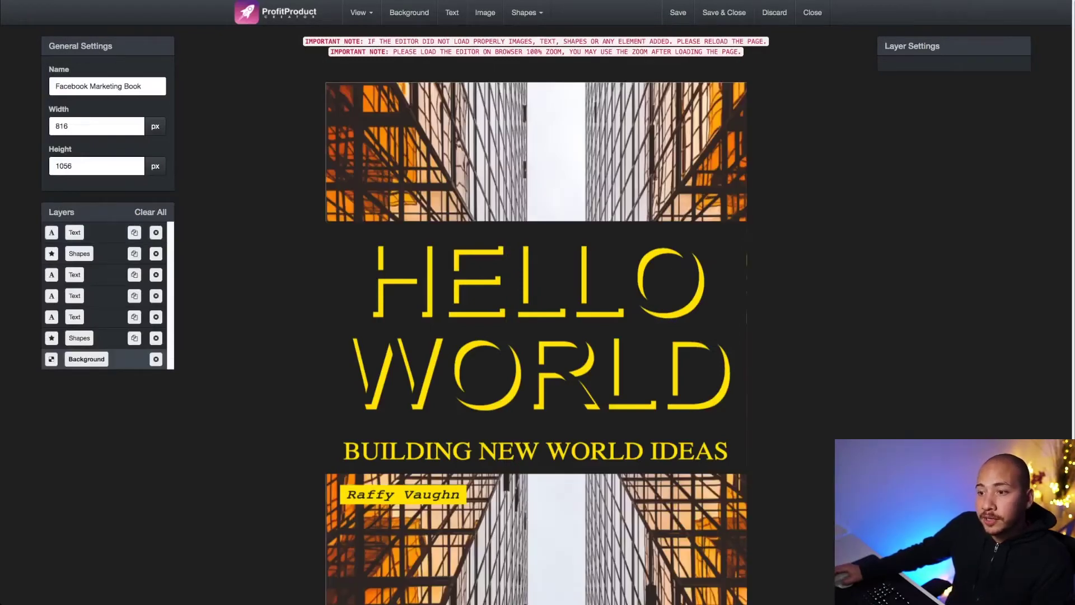
# - Replace the HELLO headline on the cover with FACEBOOK
pyautogui.scroll(-2, 536, 336)
pyautogui.scroll(2, 536, 336)
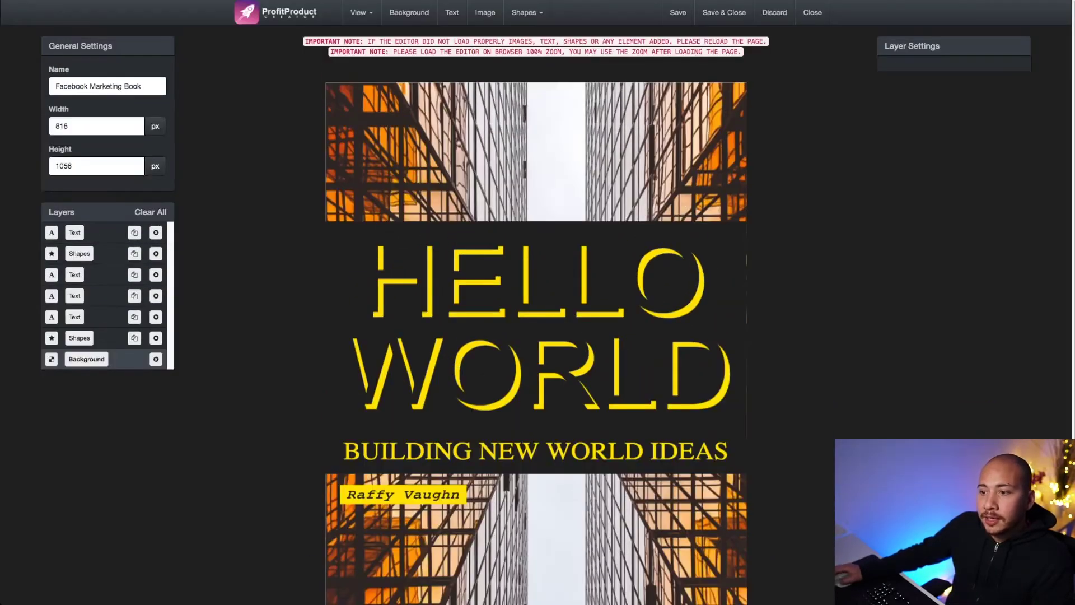
pyautogui.click(75, 295)
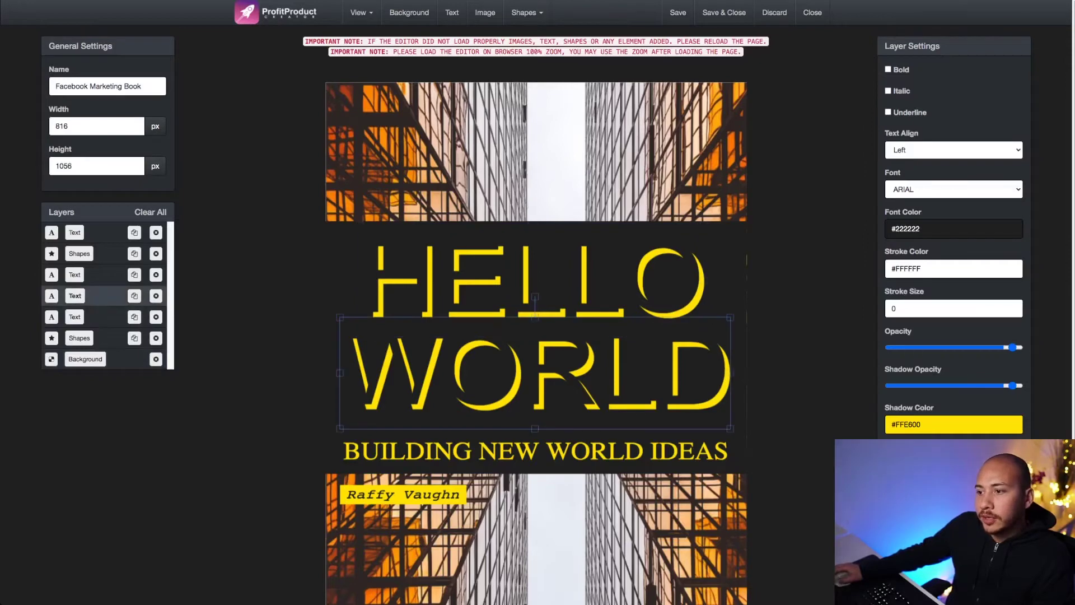
pyautogui.click(75, 316)
pyautogui.doubleClick(535, 280)
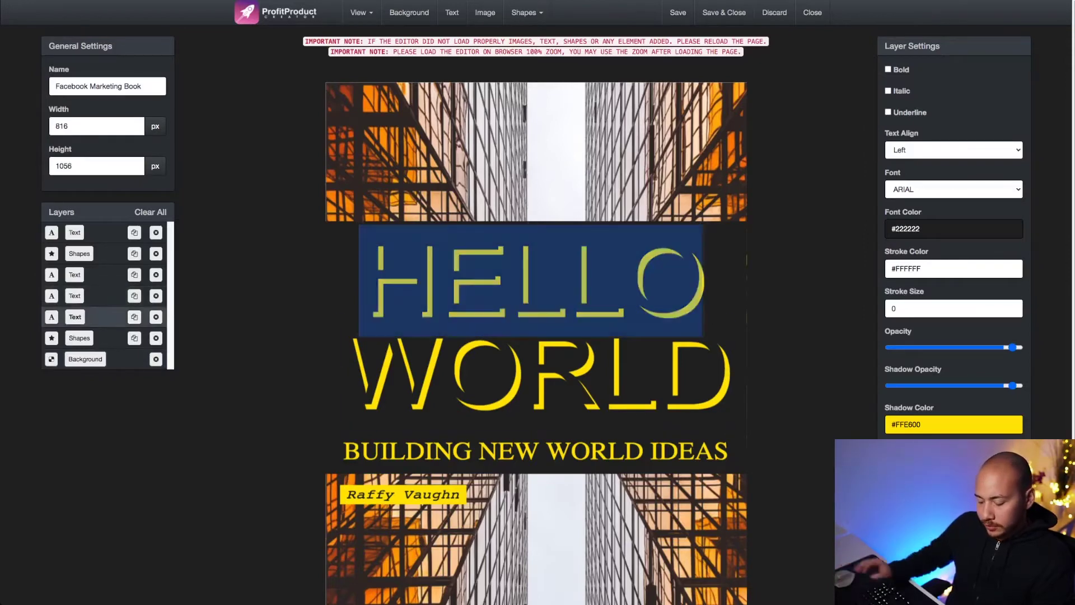
pyautogui.write('FACEBO')
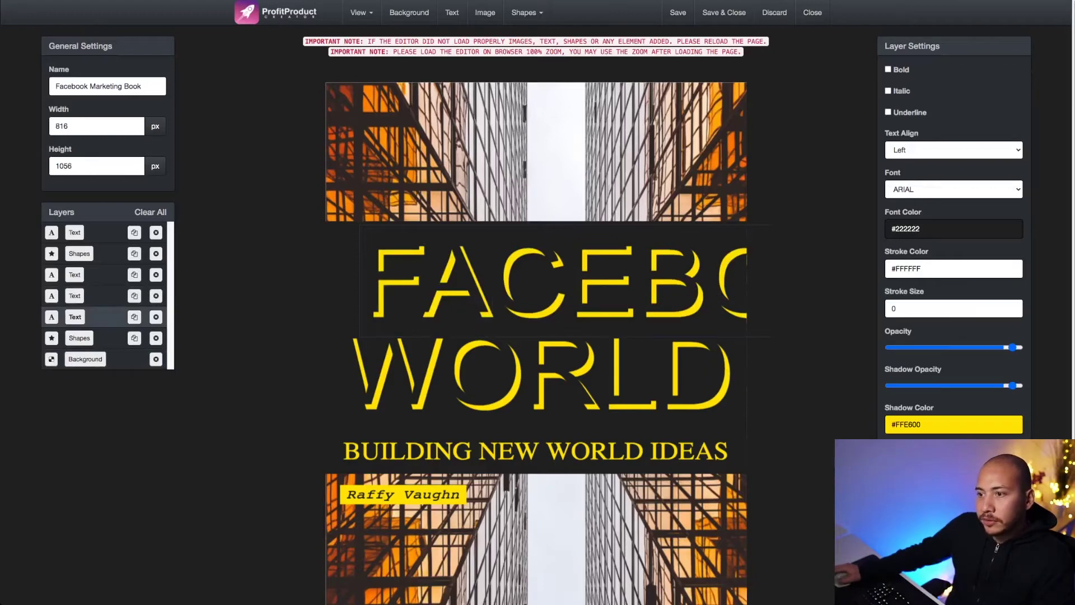
pyautogui.click(555, 280)
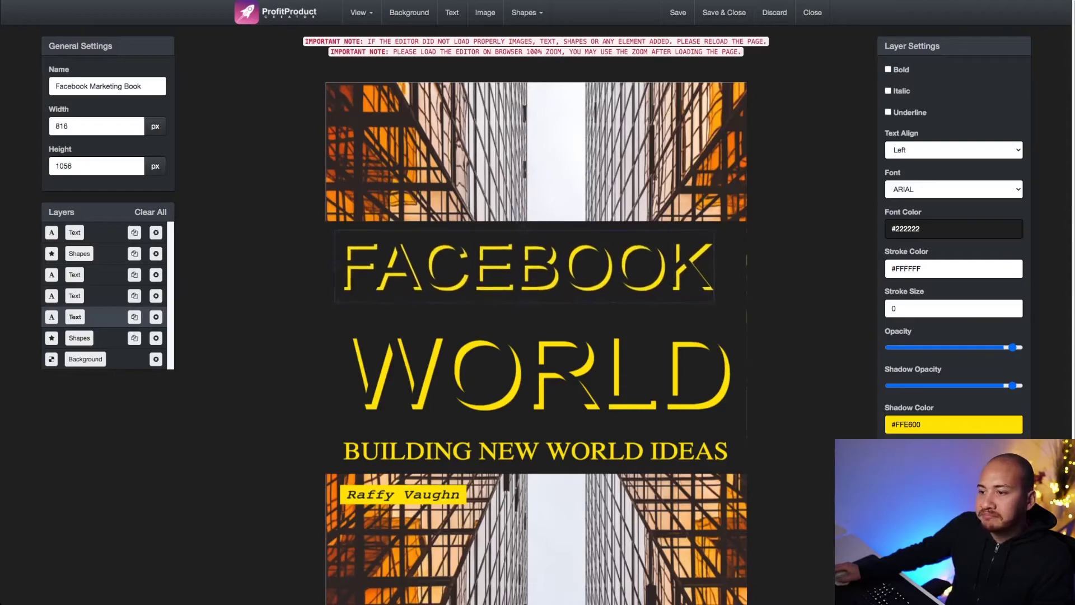
# - Change WORLD to MARKETING, then resize and align it under FACEBOOK to match its width
pyautogui.click(540, 374)
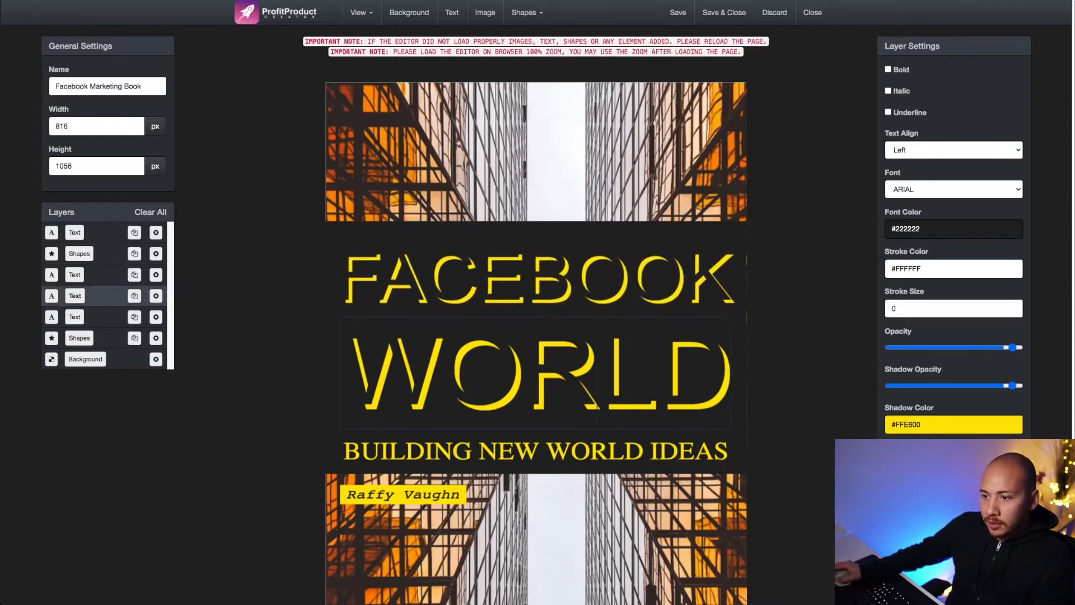
pyautogui.doubleClick(541, 374)
pyautogui.write('MARKET')
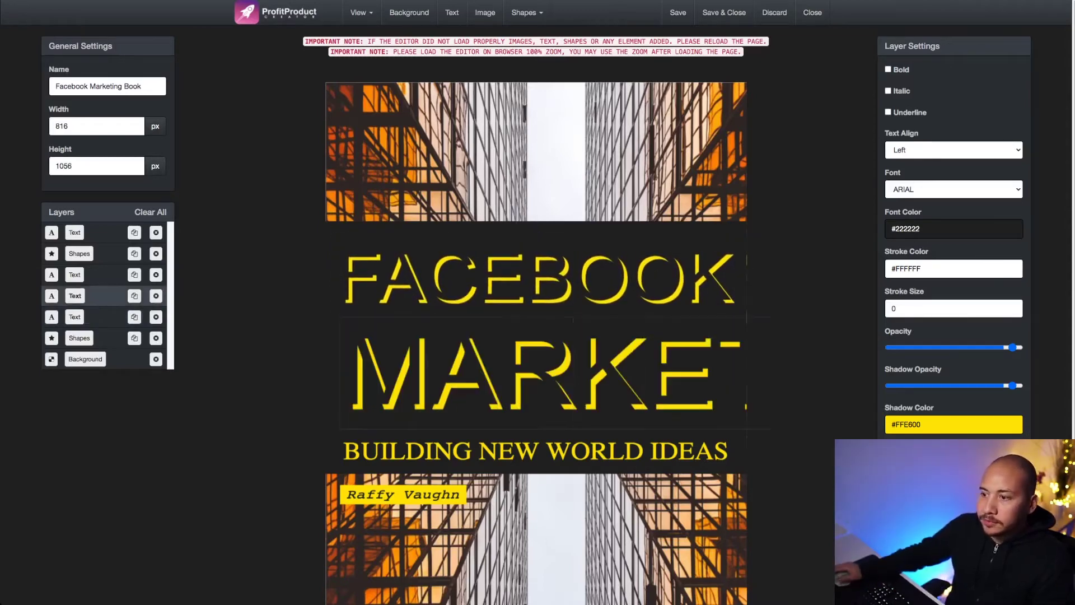
pyautogui.press('Escape')
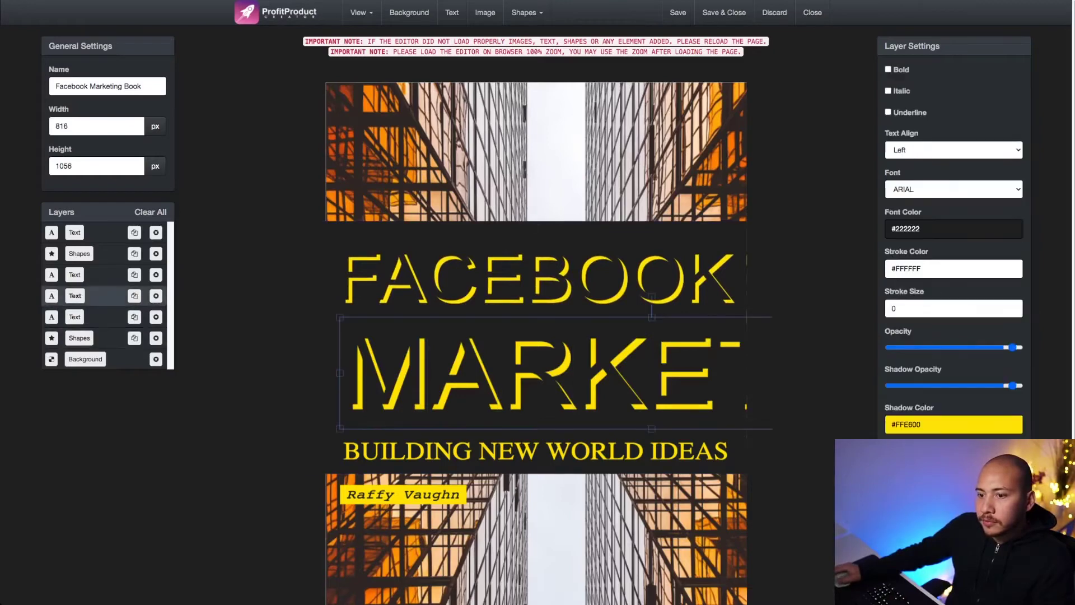
pyautogui.moveTo(340, 316)
pyautogui.mouseDown()
pyautogui.moveTo(528, 349)
pyautogui.moveTo(378, 327)
pyautogui.moveTo(334, 333)
pyautogui.moveTo(389, 338)
pyautogui.moveTo(342, 320)
pyautogui.mouseUp()
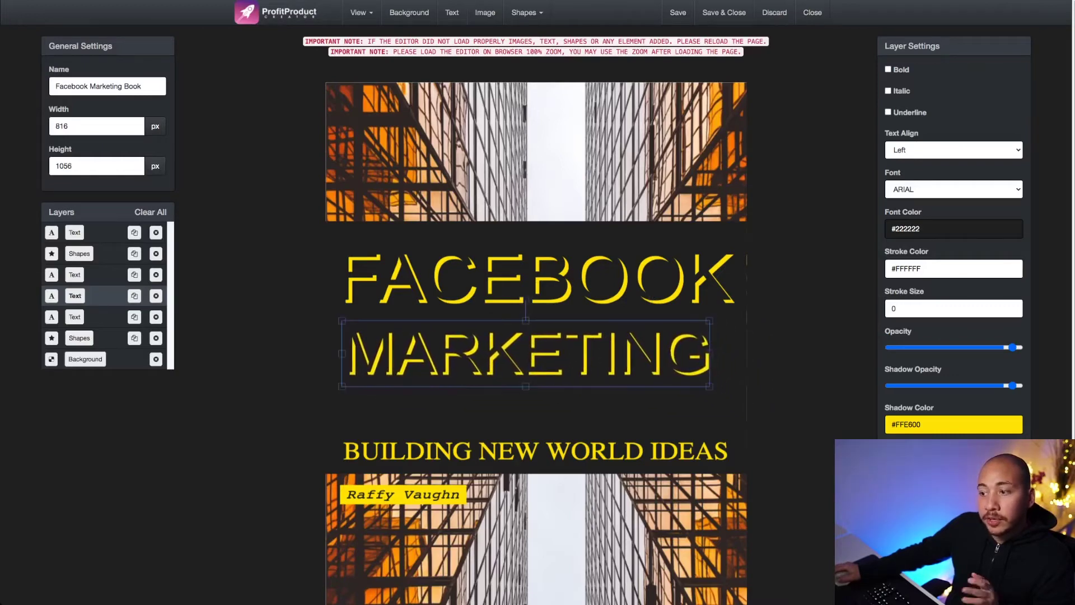
pyautogui.moveTo(709, 385); pyautogui.dragTo(733, 391)
pyautogui.moveTo(538, 355); pyautogui.dragTo(532, 352)
pyautogui.moveTo(728, 387); pyautogui.dragTo(738, 389)
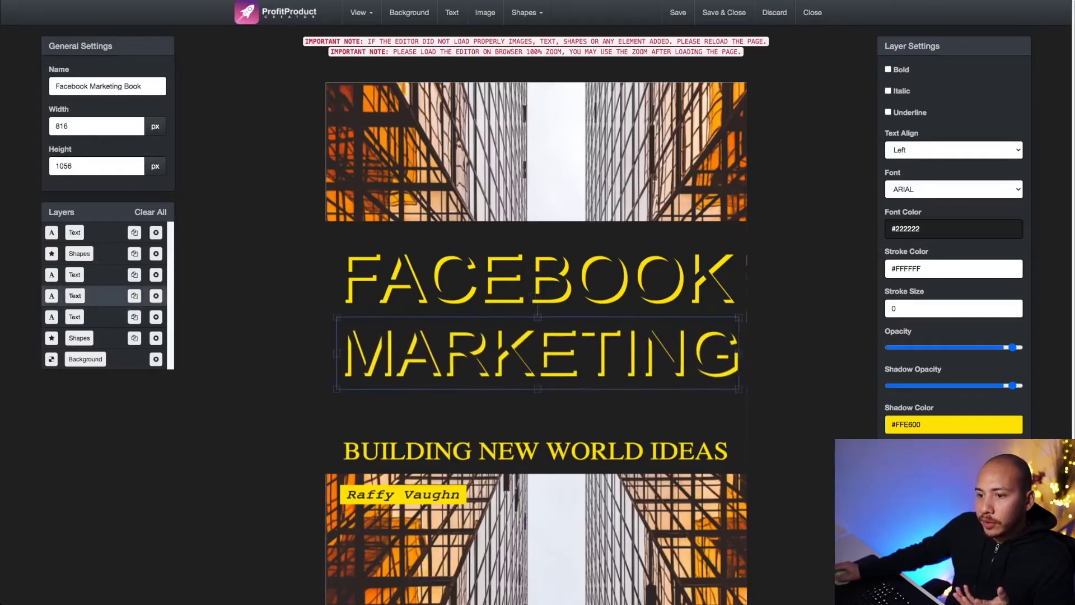
# - Rewrite the subtitle as GUIDE TO FACEBOOK LEADS beneath MARKETING and trim the dark band's top and bottom edges
pyautogui.click(80, 337)
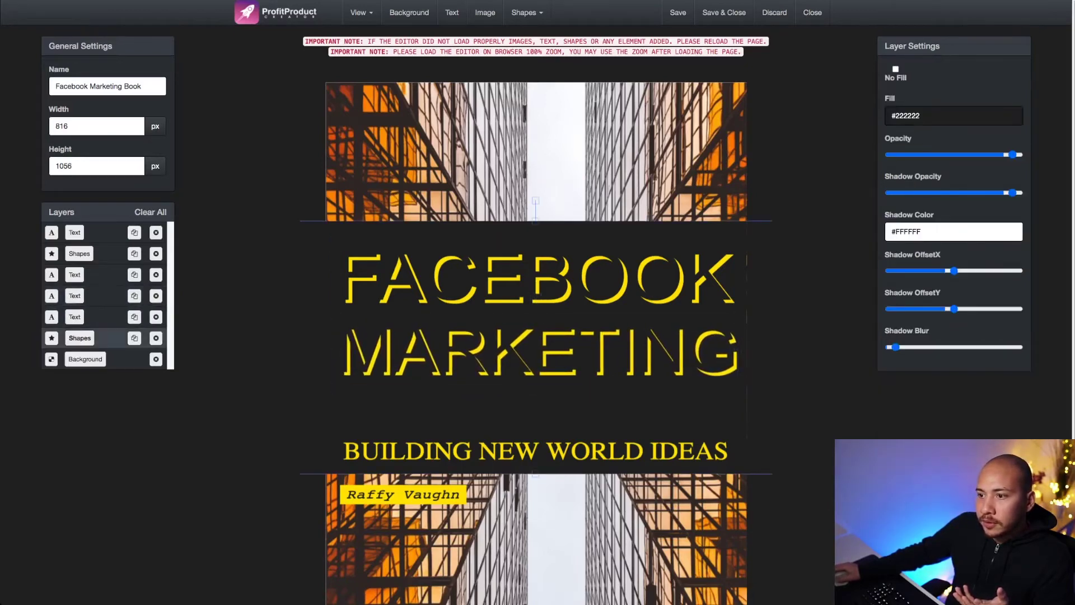
pyautogui.moveTo(535, 220); pyautogui.dragTo(536, 237)
pyautogui.click(536, 451)
pyautogui.hotkey('ctrl', 'a')
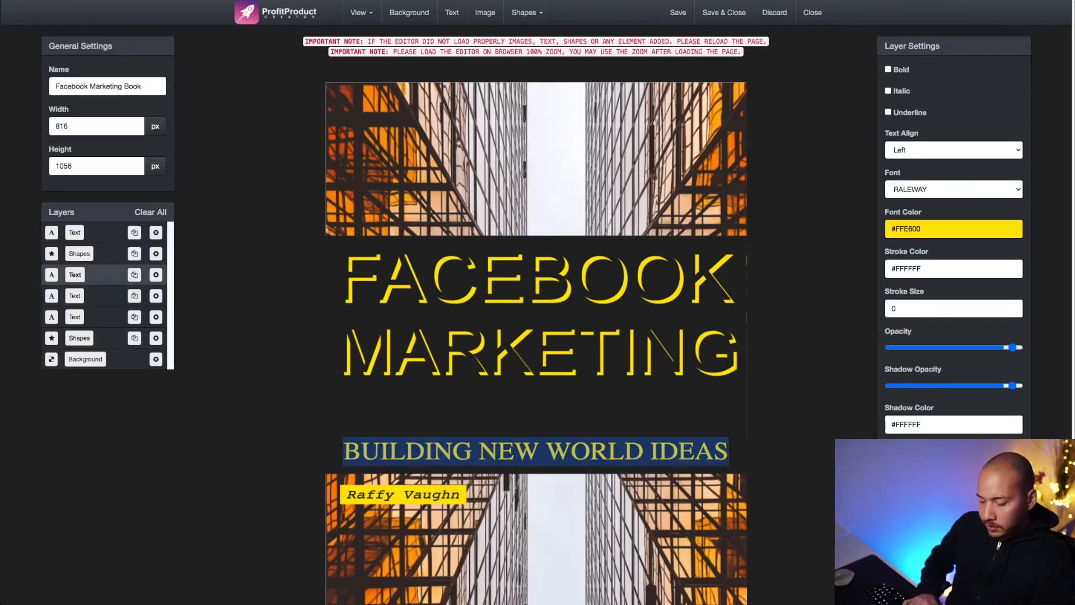
pyautogui.write('GUIDE TO F')
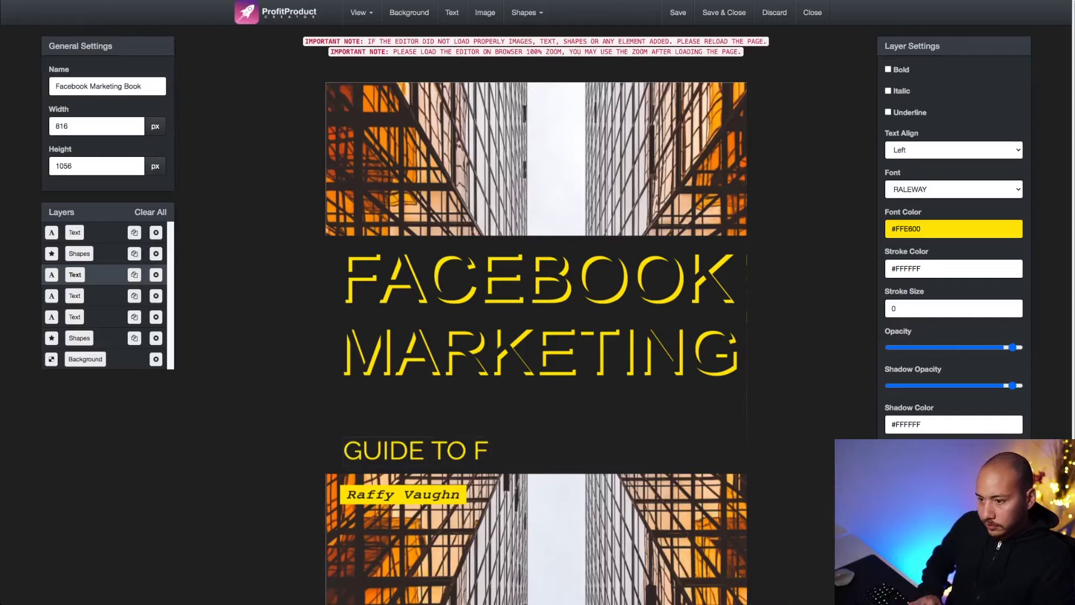
pyautogui.write('ACEBOOK LEADS')
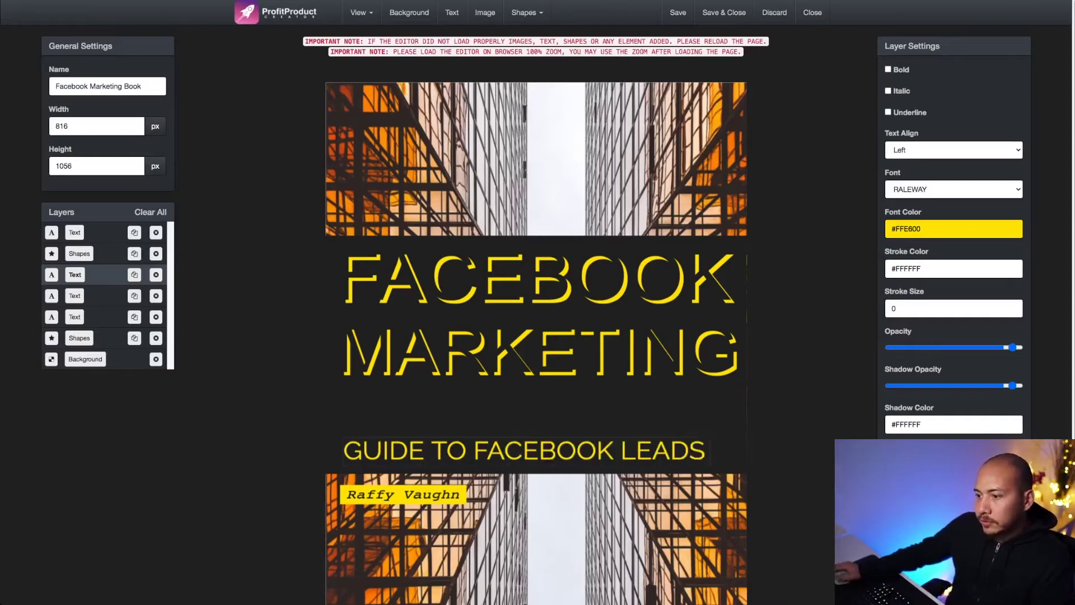
pyautogui.press('Escape')
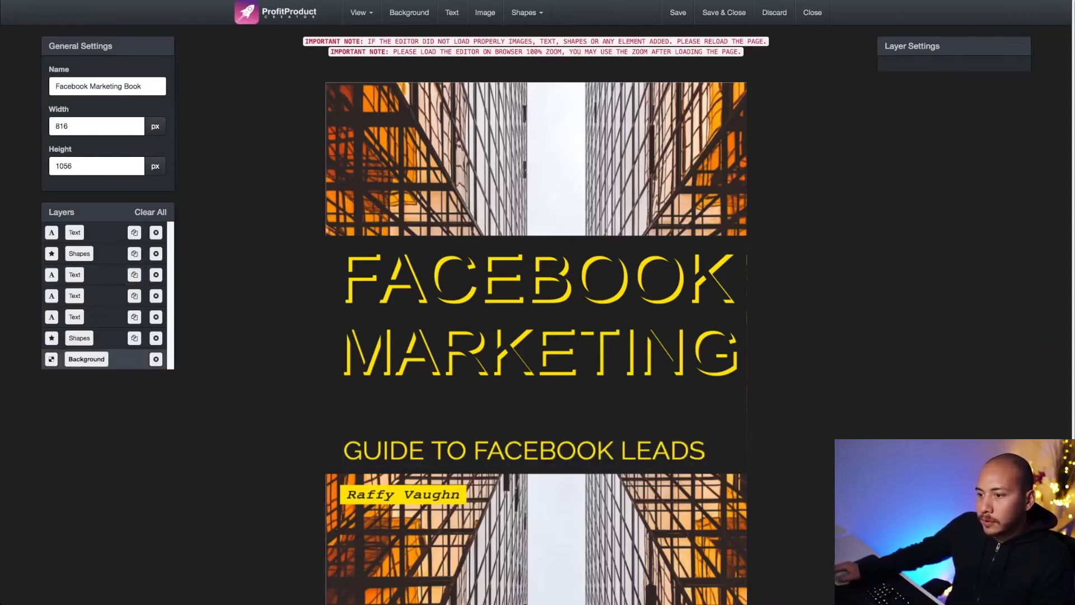
pyautogui.moveTo(524, 450); pyautogui.dragTo(535, 412)
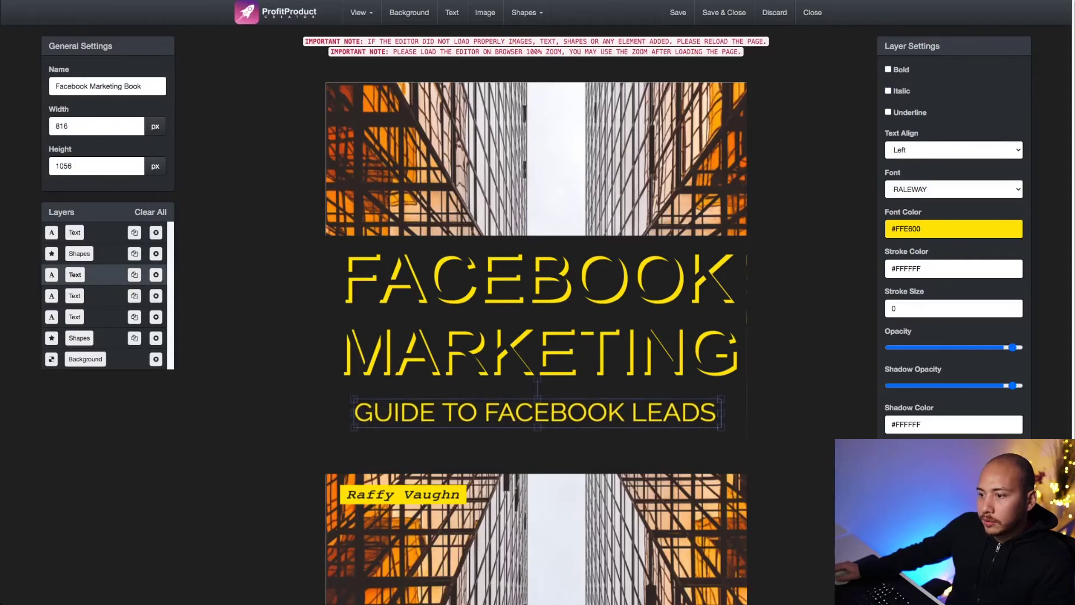
pyautogui.click(537, 446)
pyautogui.moveTo(536, 473); pyautogui.dragTo(536, 441)
# - Enter the new author name in the yellow label, save the cover, and close the editor
pyautogui.click(351, 494)
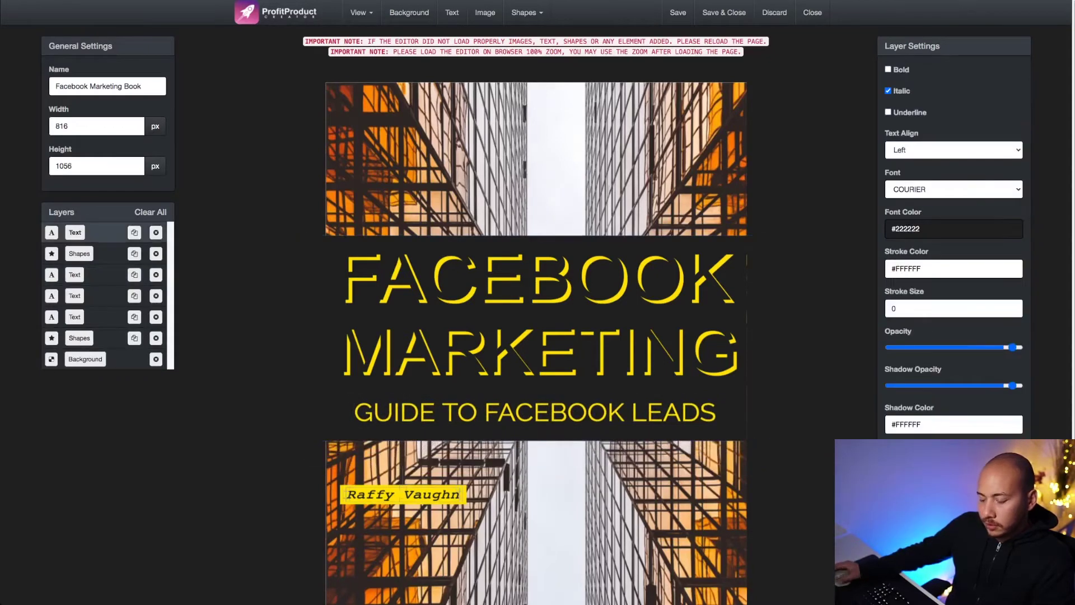
pyautogui.doubleClick(353, 494)
pyautogui.write('Ira Wrne')
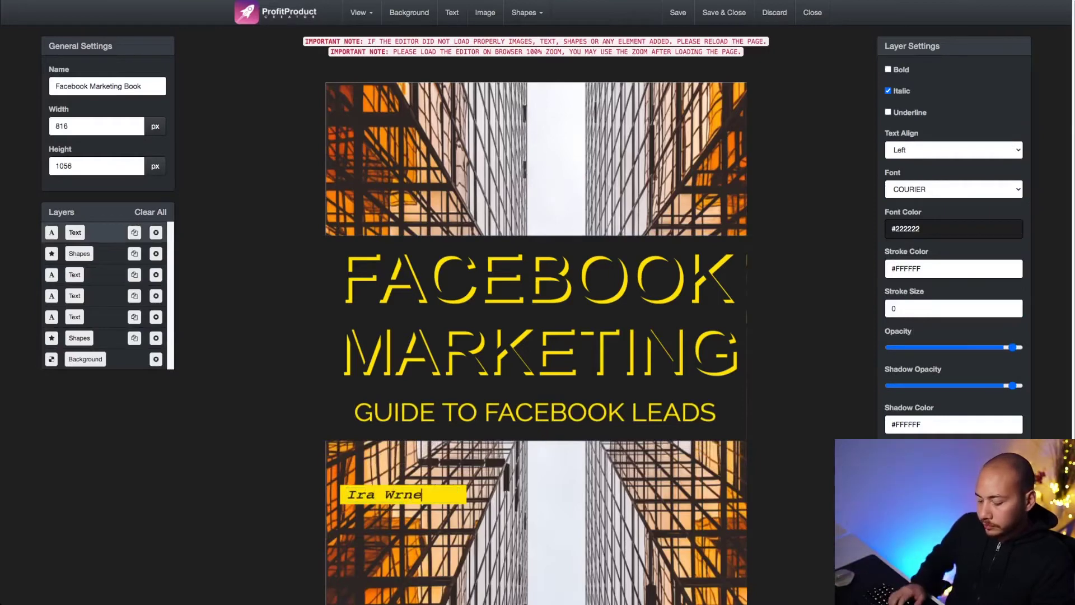
pyautogui.press('BackSpace')
pyautogui.press('BackSpace')
pyautogui.press('BackSpace')
pyautogui.write('arner')
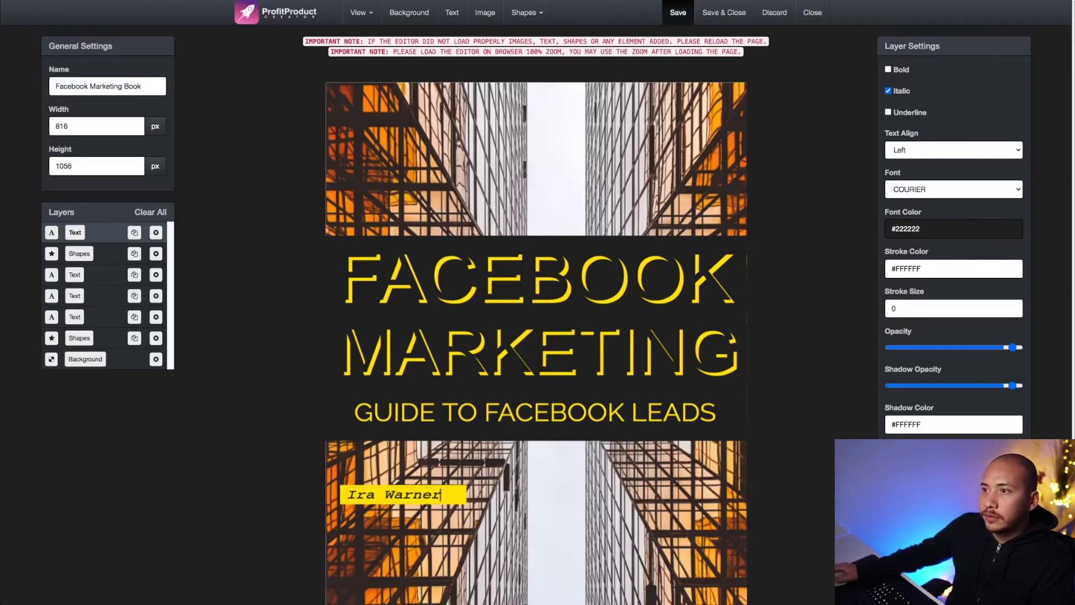
pyautogui.click(678, 12)
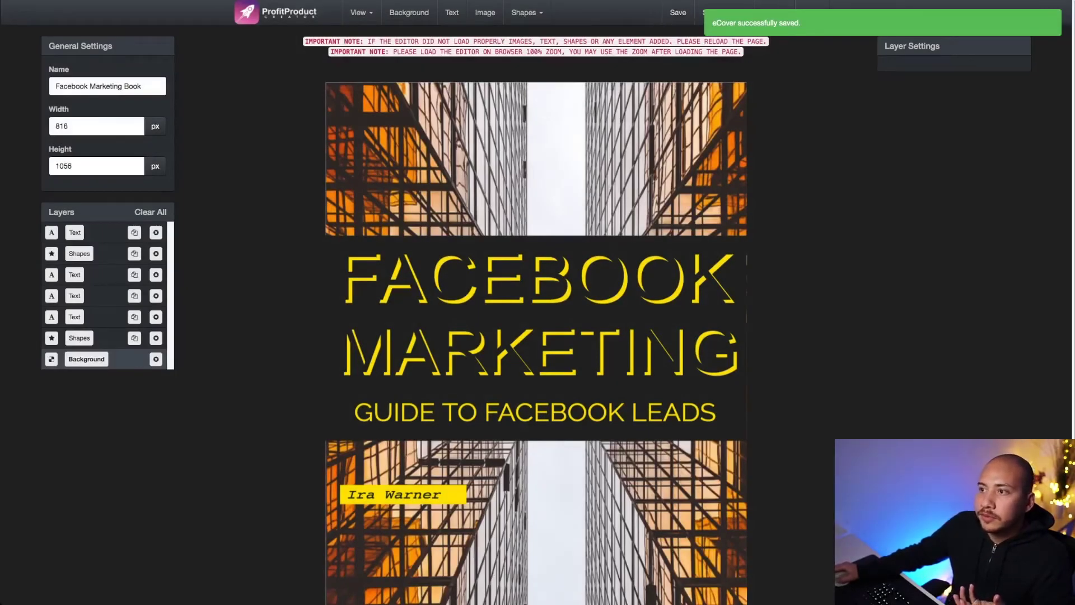
pyautogui.click(724, 13)
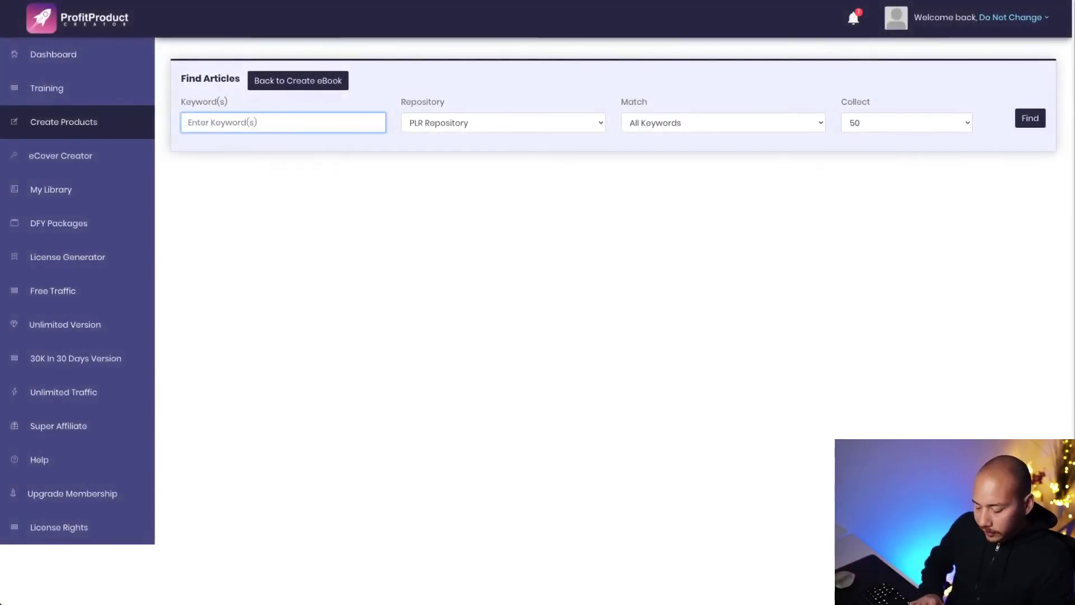
# - Enter 'facebook marketing' as the keywords and check the repository and match settings
pyautogui.write('facebook marketing')
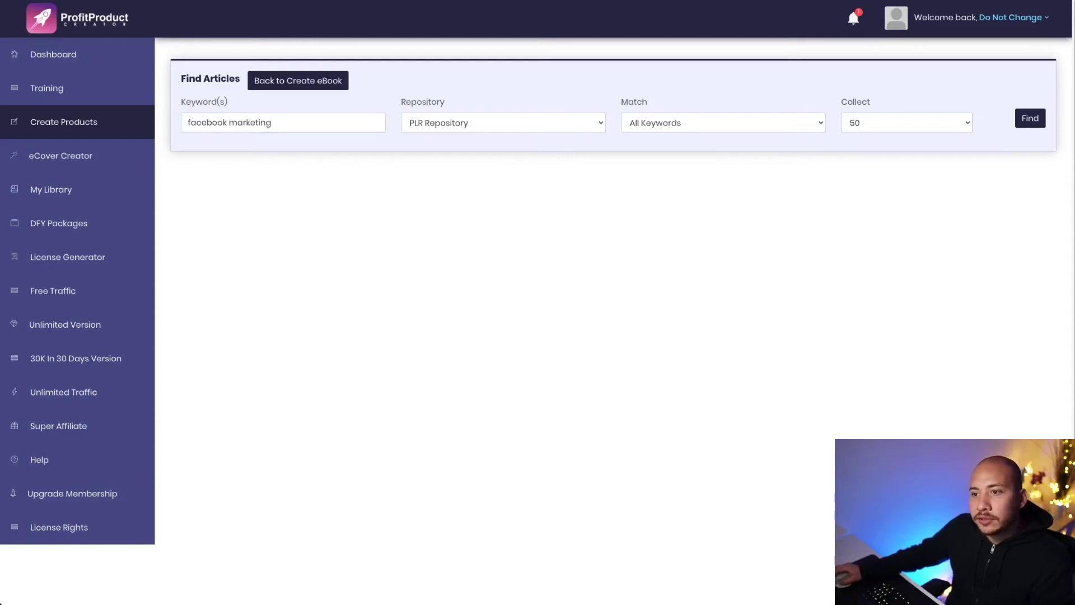
pyautogui.click(503, 123)
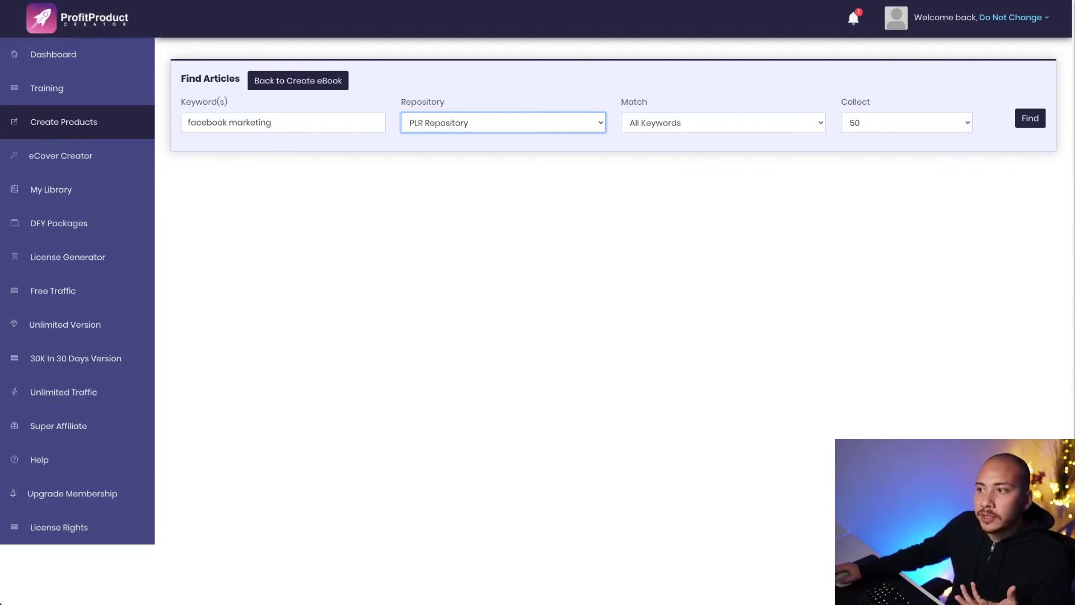
pyautogui.click(723, 124)
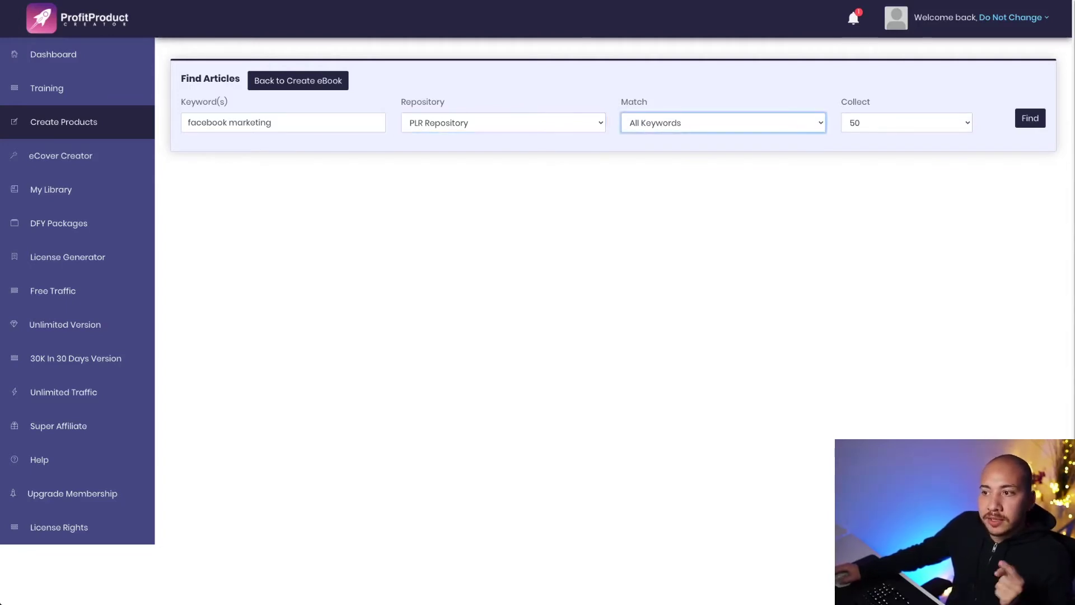
pyautogui.press('Down')
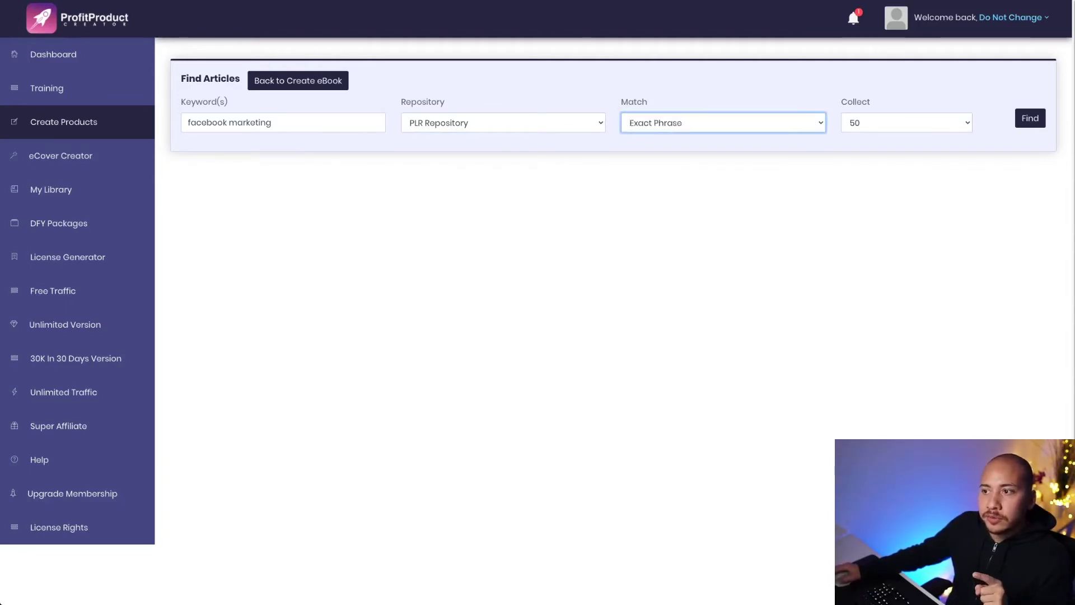
pyautogui.press('Up')
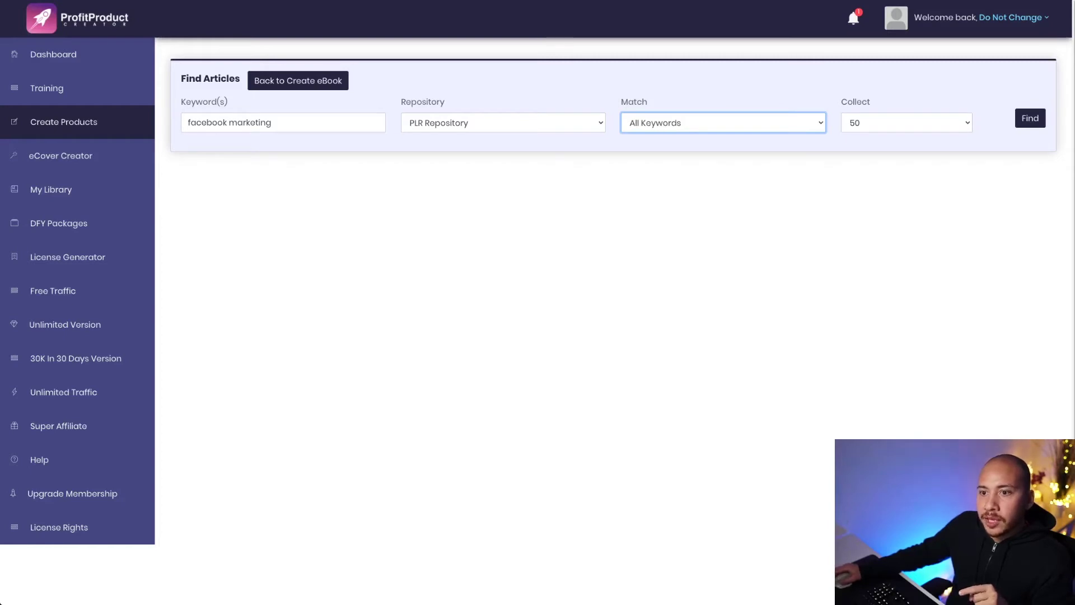
pyautogui.doubleClick(208, 122)
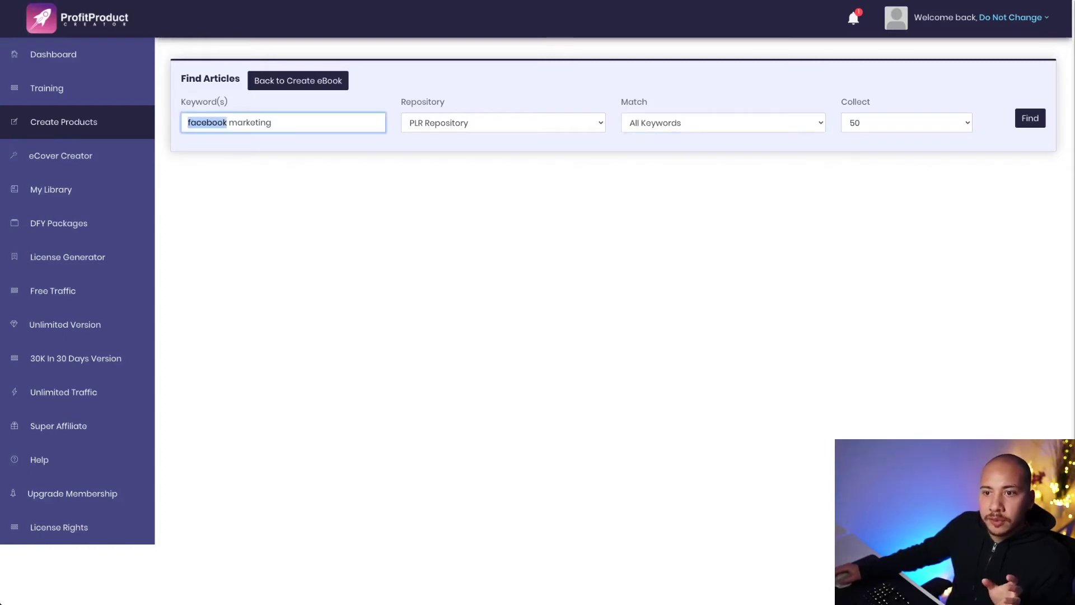
pyautogui.moveTo(228, 122); pyautogui.dragTo(272, 122)
pyautogui.click(273, 122)
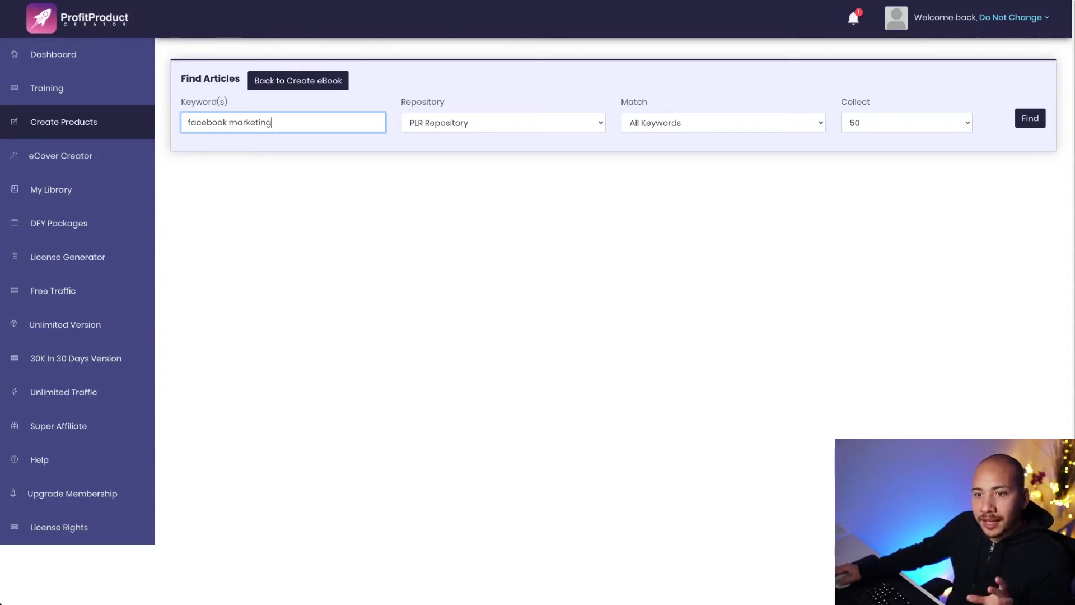
# - Set matching to Exact Phrase and run the search for 10 articles
pyautogui.hotkey('ctrl', 'a')
pyautogui.press('Tab')
pyautogui.press('Tab')
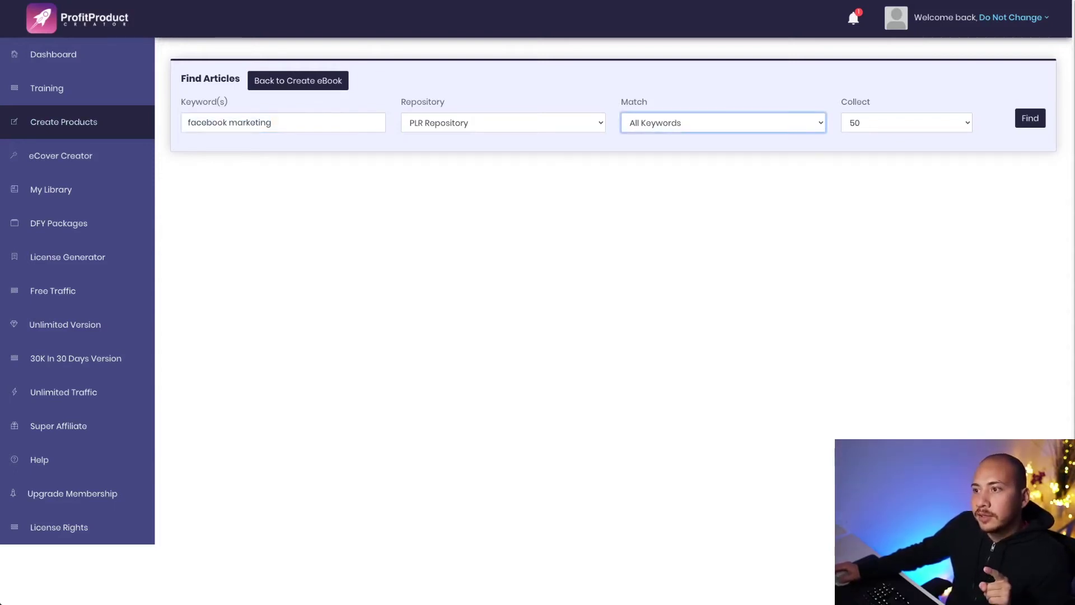
pyautogui.press('Down')
pyautogui.press('Tab')
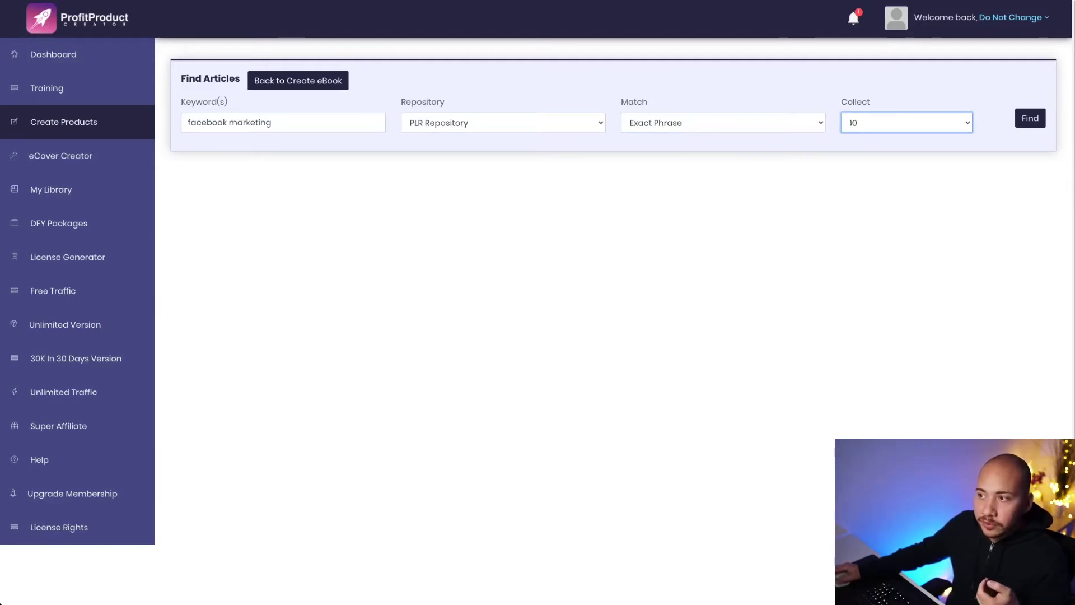
pyautogui.press('Tab')
pyautogui.press('Return')
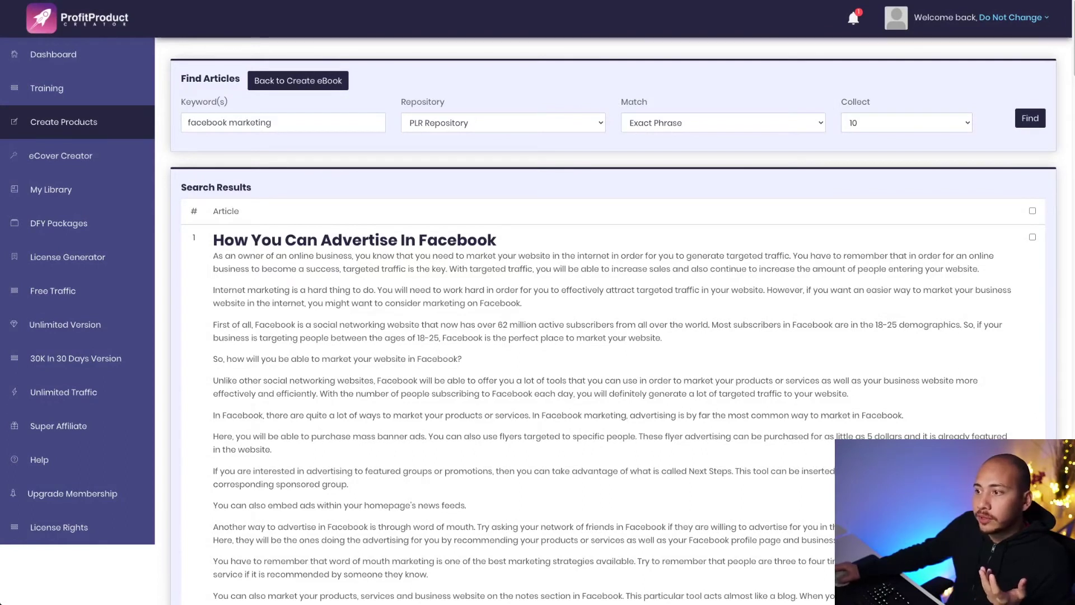
# - Scroll through the results, ticking Tips for Success and leaving out 8 Steps To Facebook Adventure
pyautogui.scroll(-1, 614, 321)
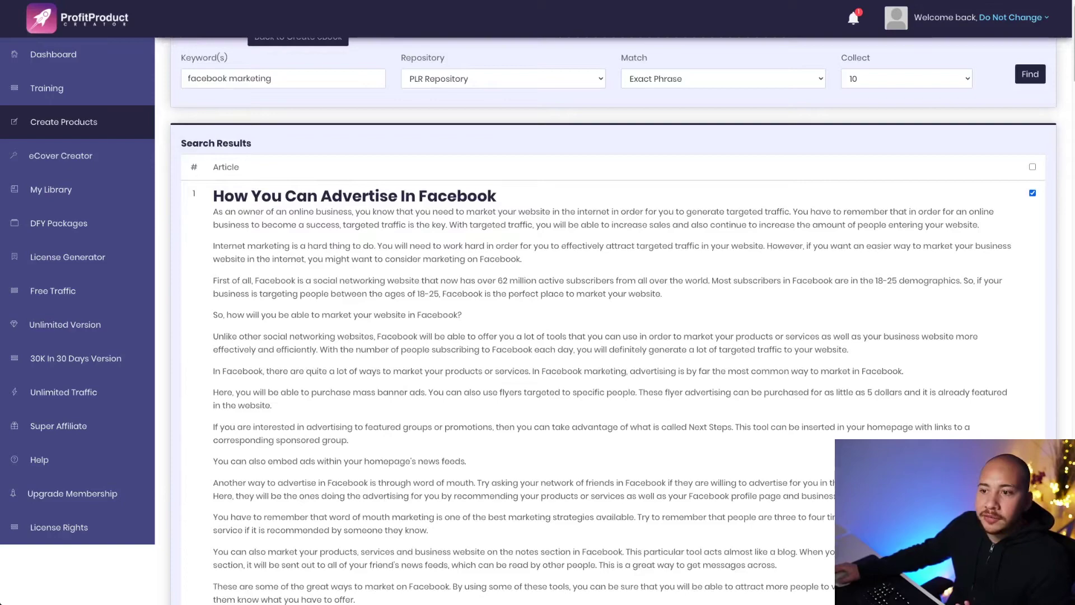
pyautogui.scroll(-6, 613, 320)
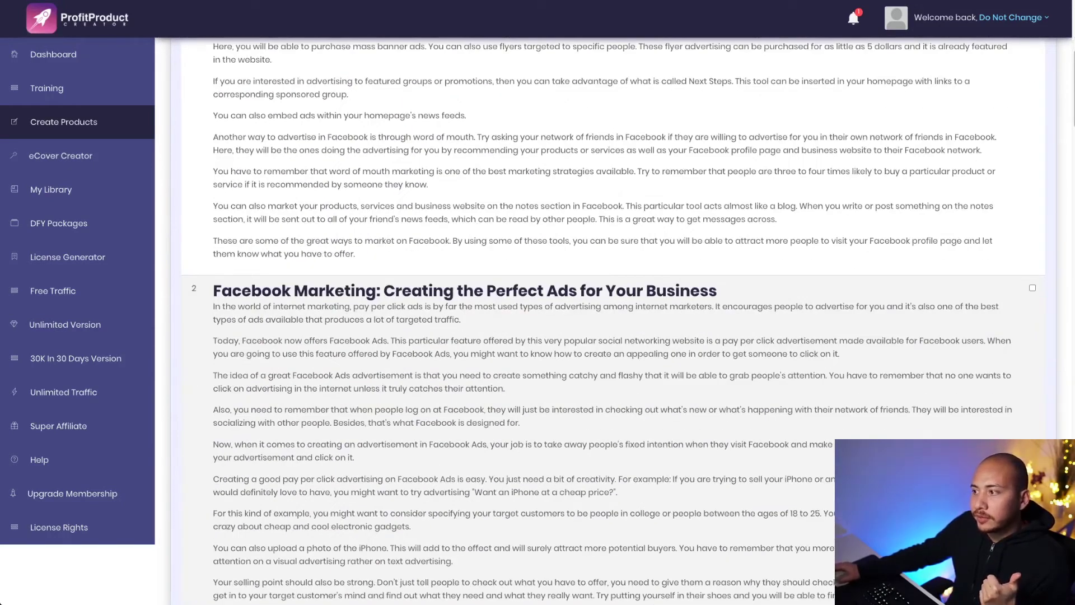
pyautogui.scroll(-9, 613, 322)
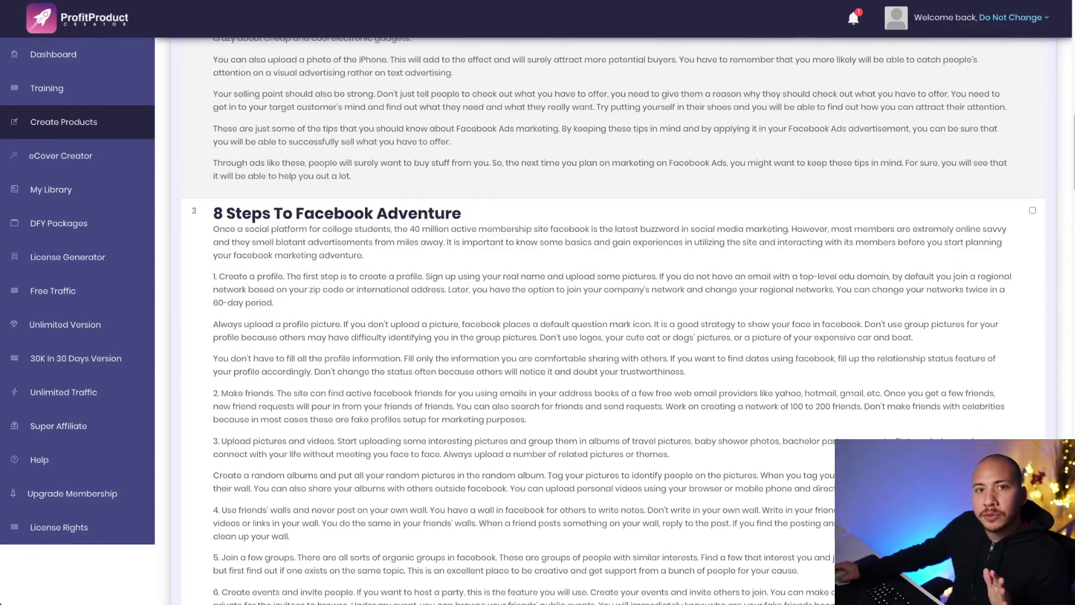
pyautogui.scroll(-10, 614, 320)
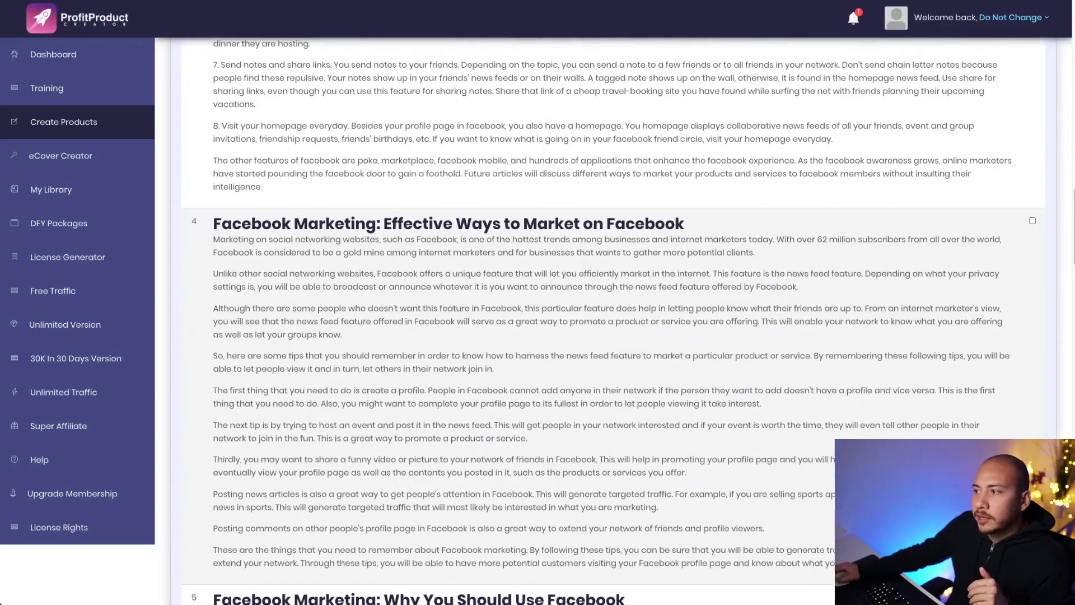
pyautogui.scroll(-6, 614, 321)
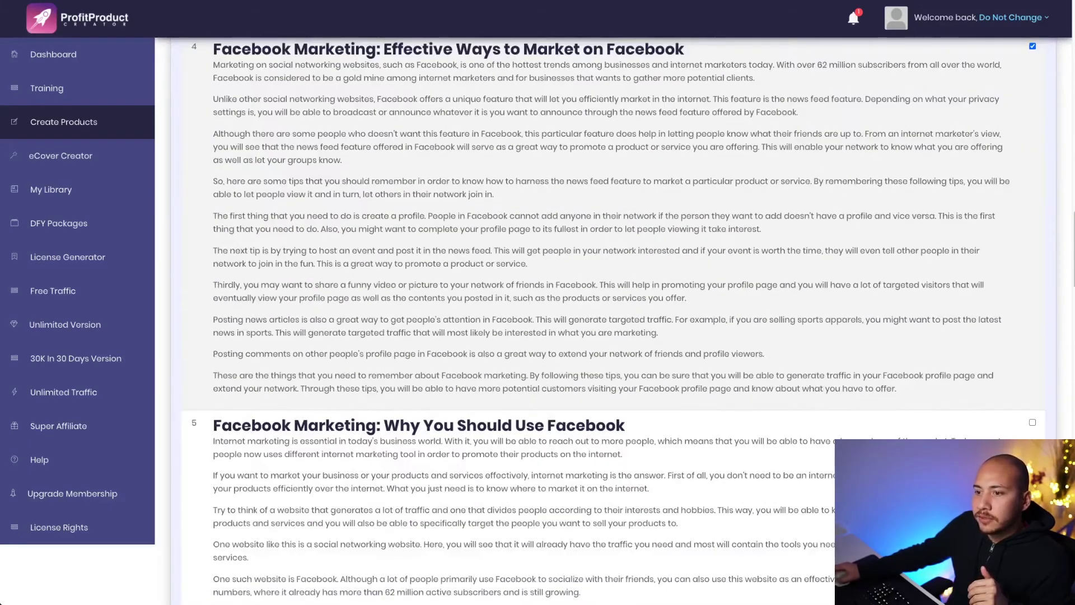
pyautogui.scroll(-6, 613, 321)
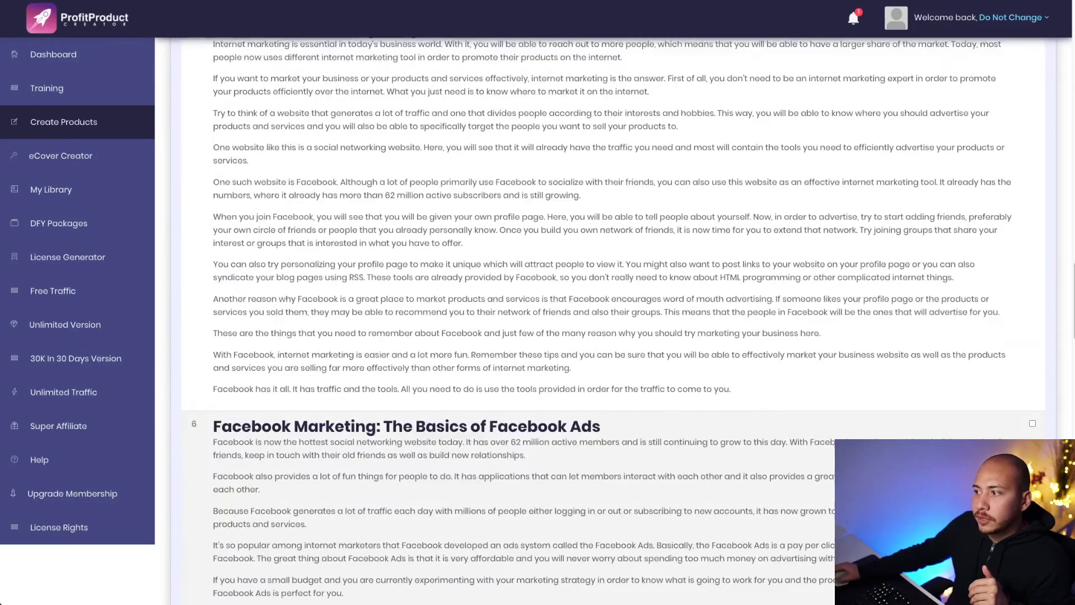
pyautogui.scroll(-8, 614, 321)
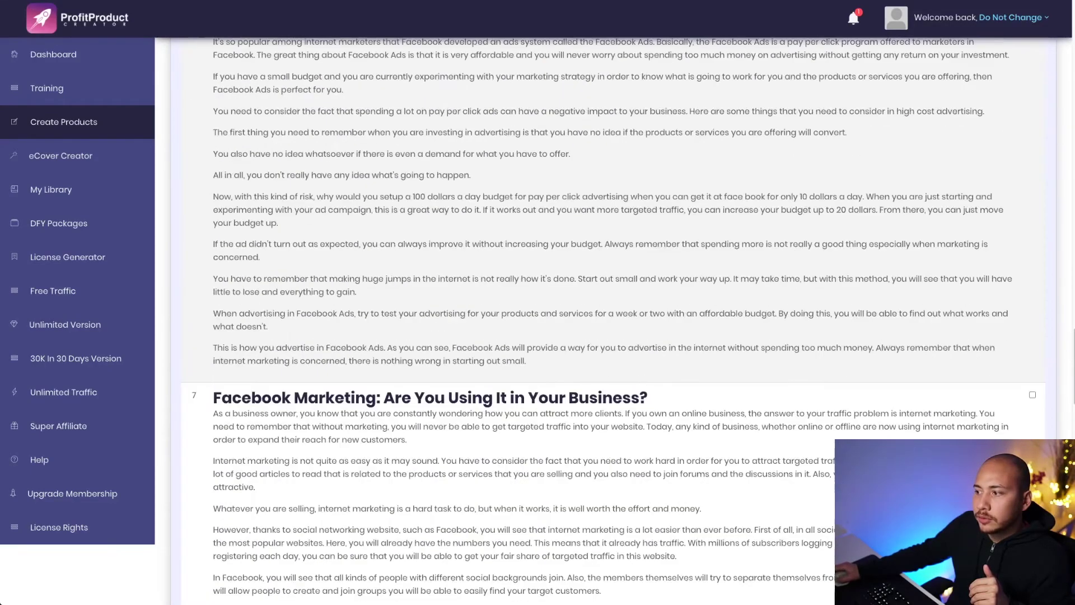
pyautogui.scroll(-8, 614, 321)
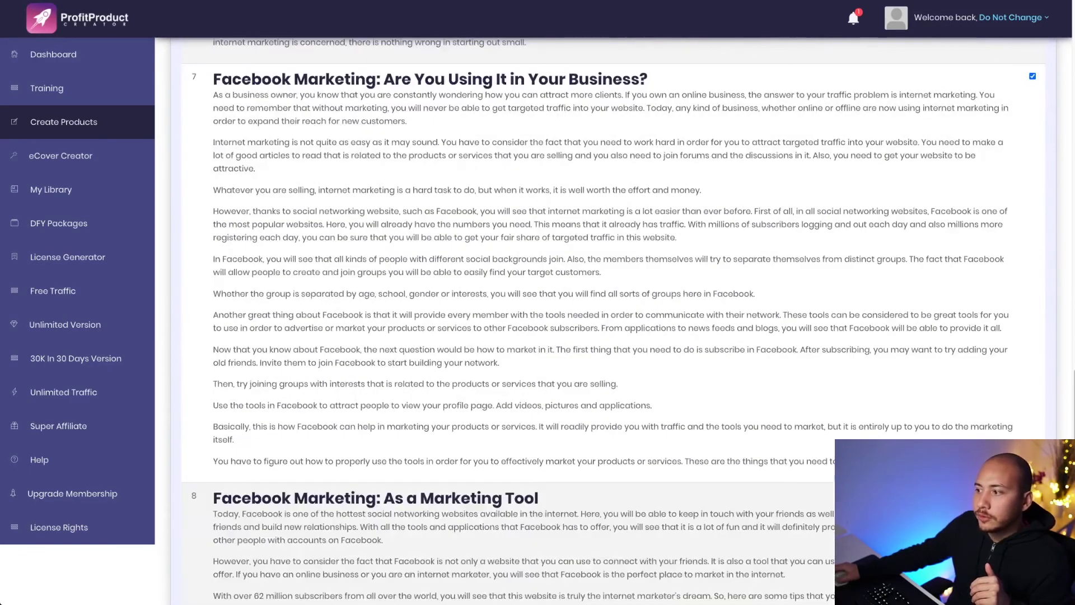
pyautogui.scroll(-7, 614, 321)
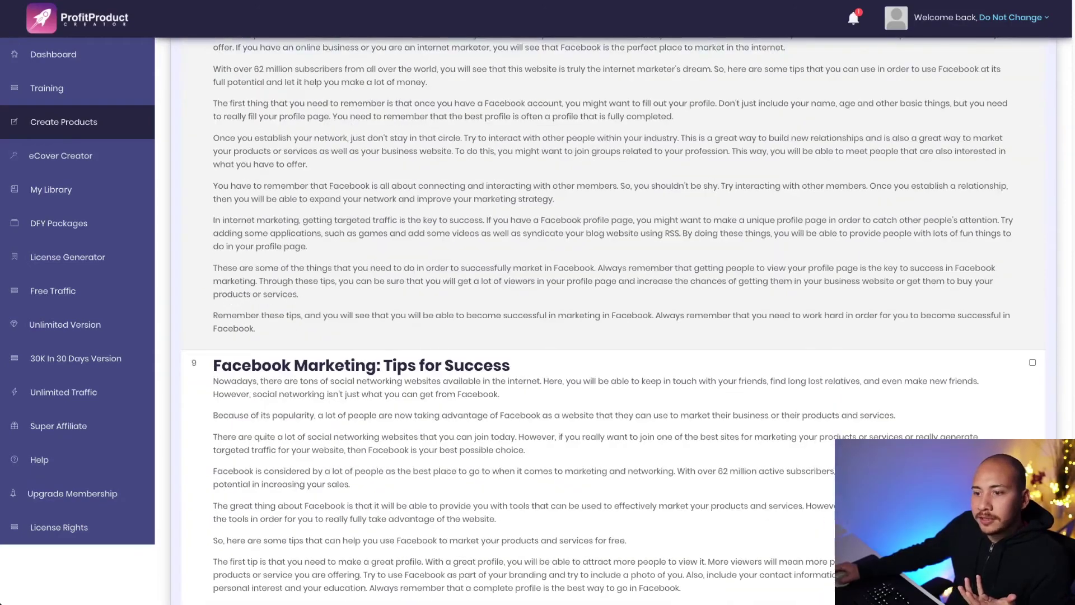
pyautogui.click(1031, 363)
pyautogui.scroll(-6, 614, 320)
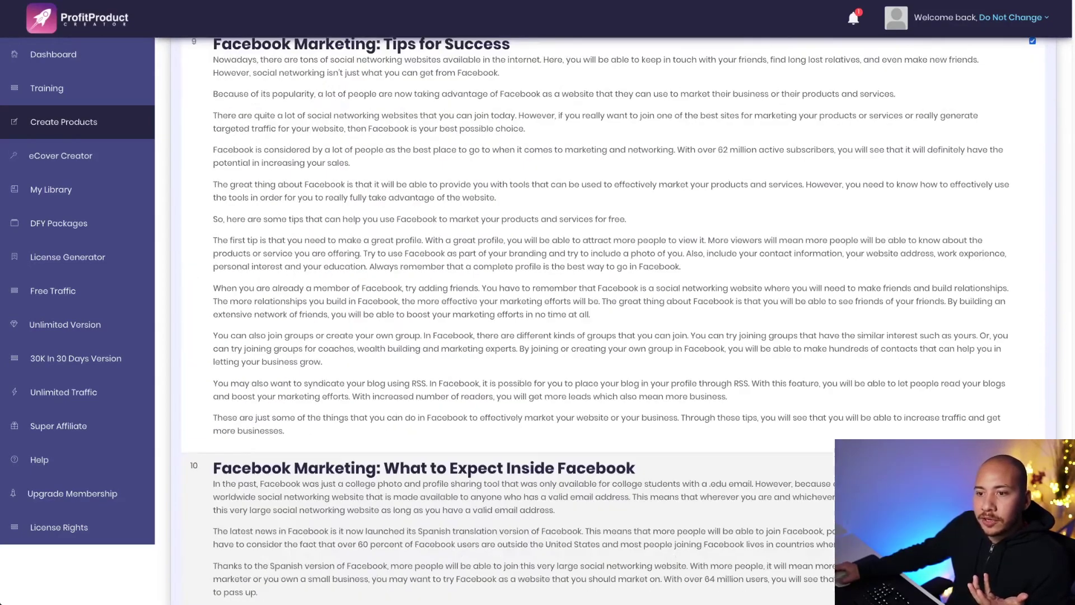
pyautogui.scroll(-4, 614, 321)
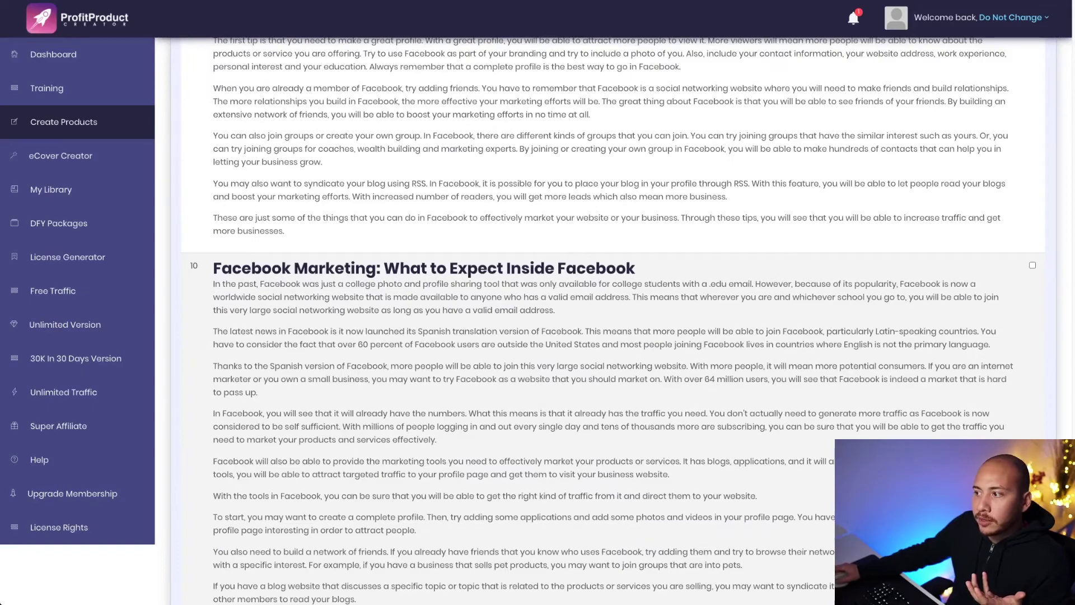
pyautogui.scroll(-3, 614, 321)
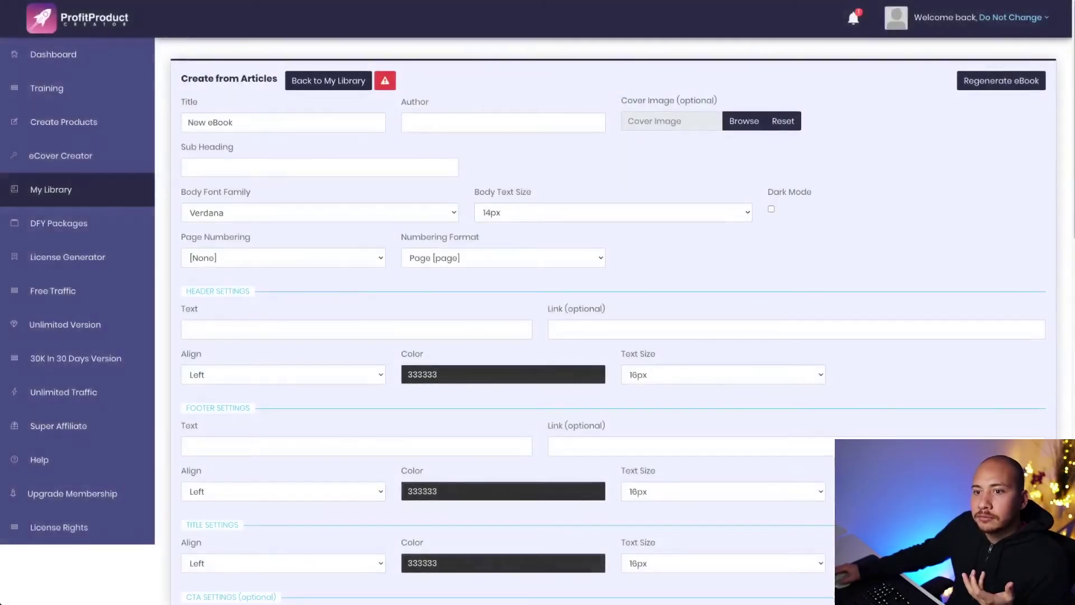
# - Retitle the eBook 'Facebook Marketing', fill in the author's name, and bring up the cover image browser
pyautogui.click(236, 122)
pyautogui.hotkey('ctrl', 'a')
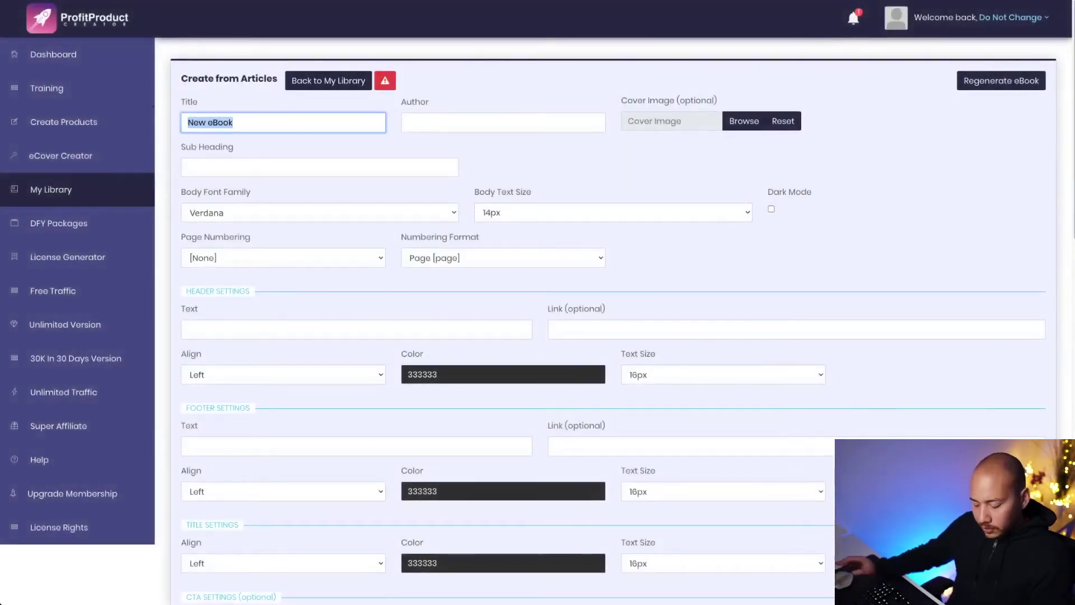
pyautogui.write('Facebook Marketing')
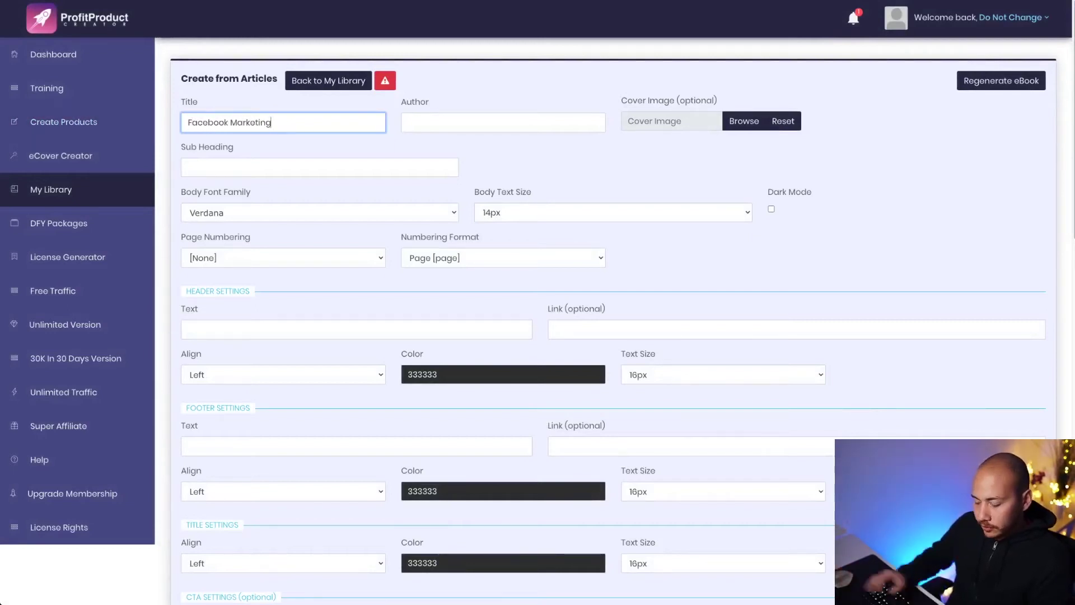
pyautogui.click(504, 122)
pyautogui.write('Ira Warner')
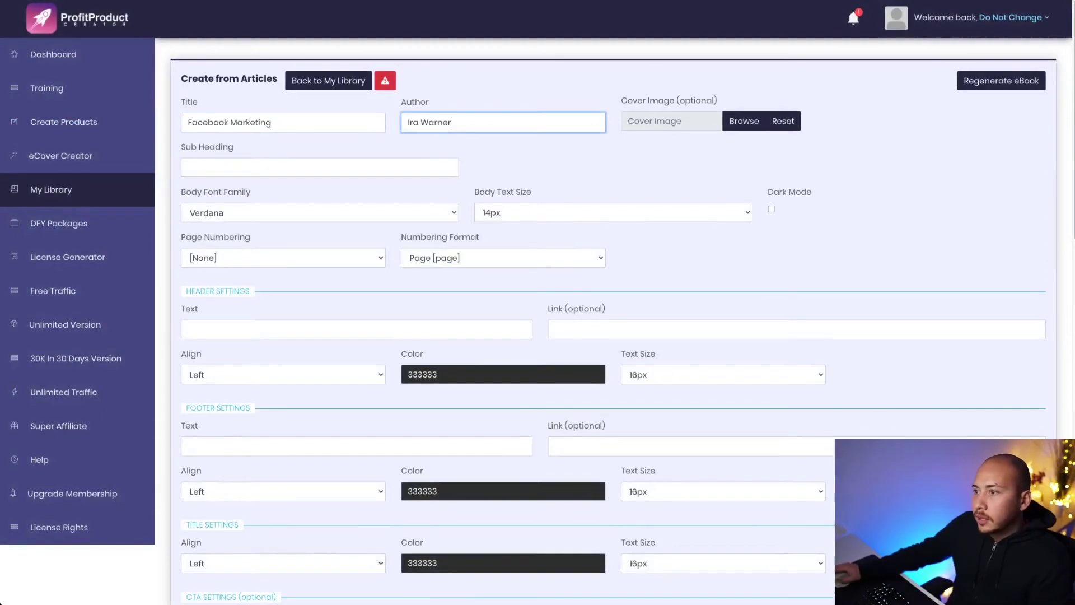
pyautogui.click(744, 121)
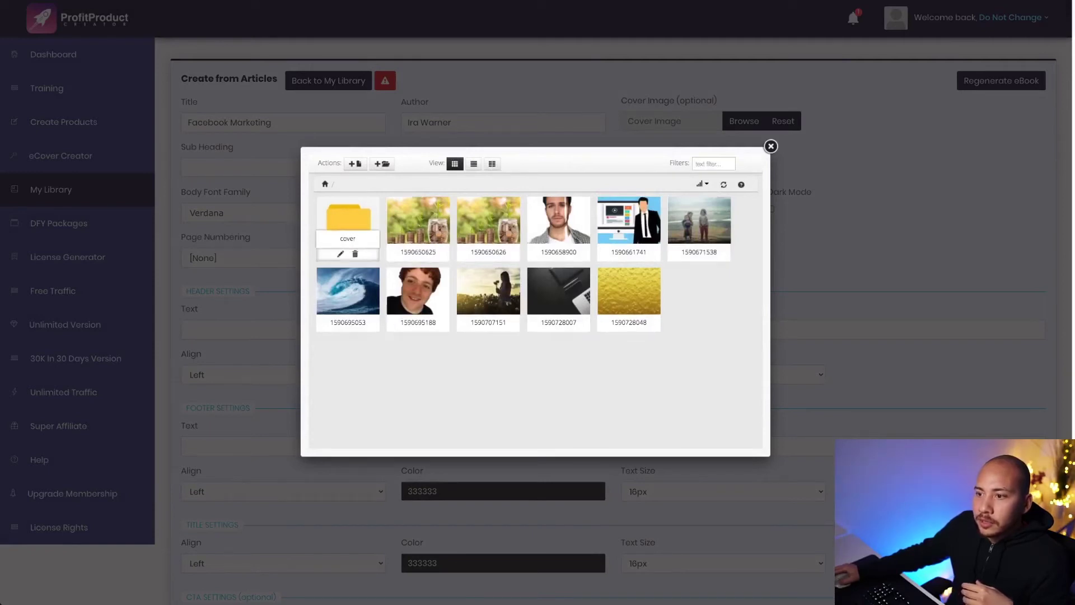
# - Set the facebook-marketing image from the cover folder as the eBook cover, then start the header text
pyautogui.click(348, 224)
pyautogui.scroll(-1, 426, 302)
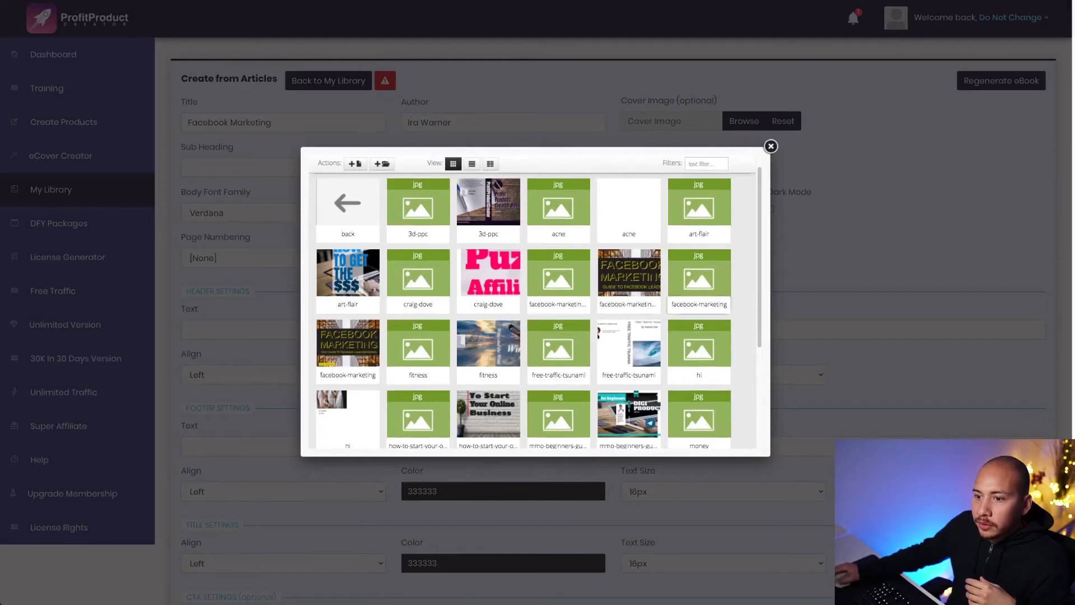
pyautogui.click(348, 345)
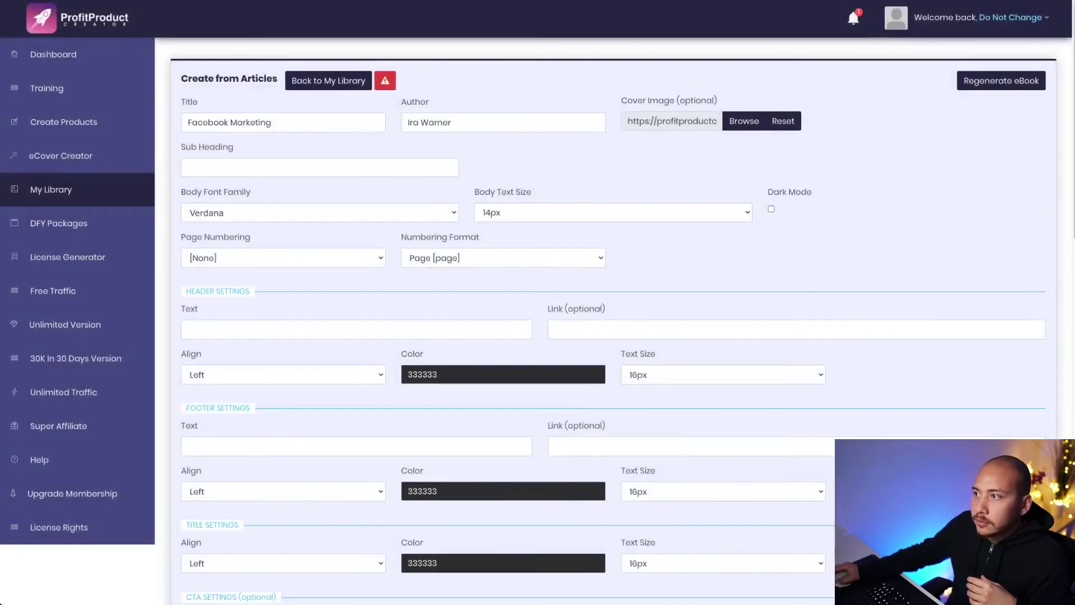
pyautogui.scroll(-9, 613, 319)
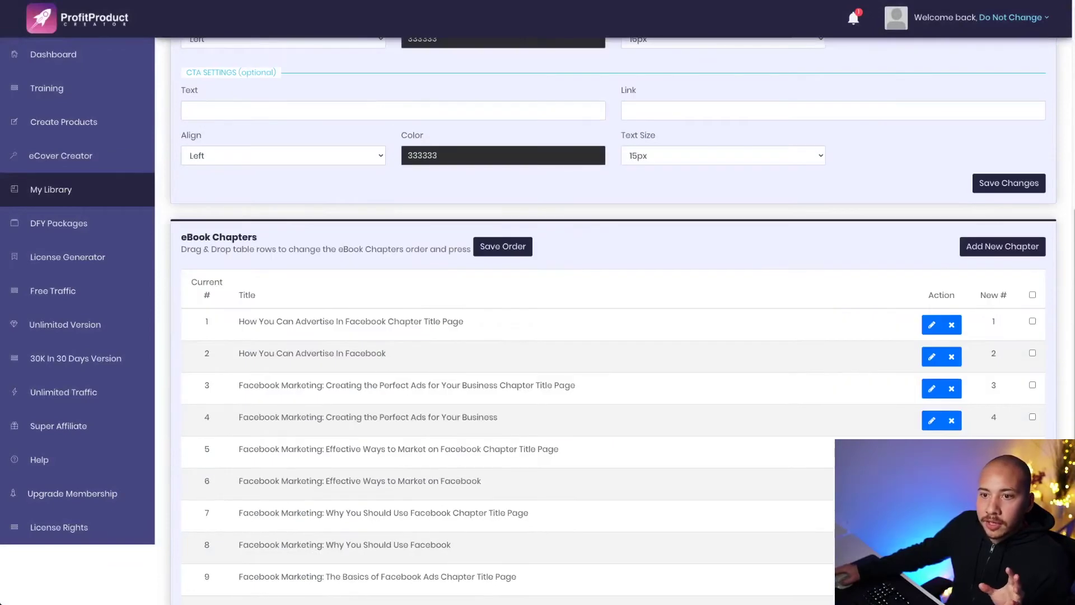
pyautogui.scroll(9, 613, 319)
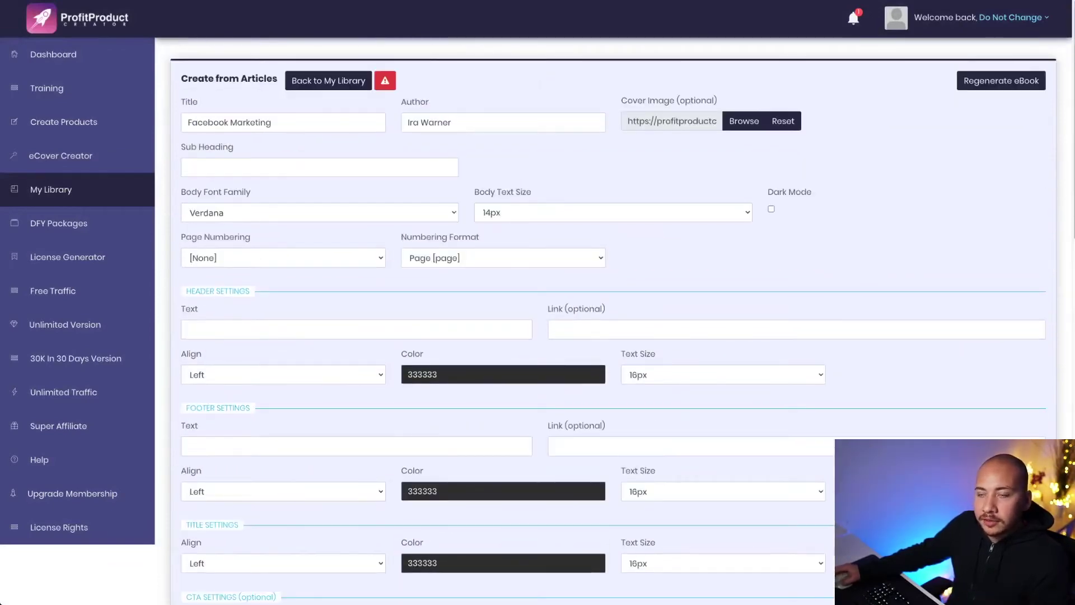
pyautogui.click(188, 329)
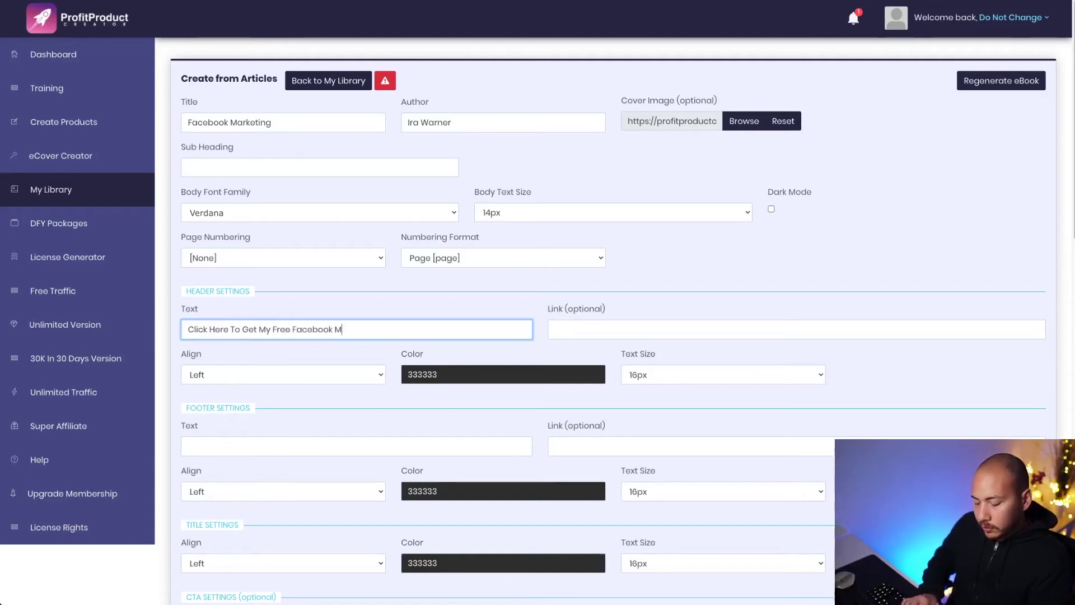
pyautogui.write('eting Course')
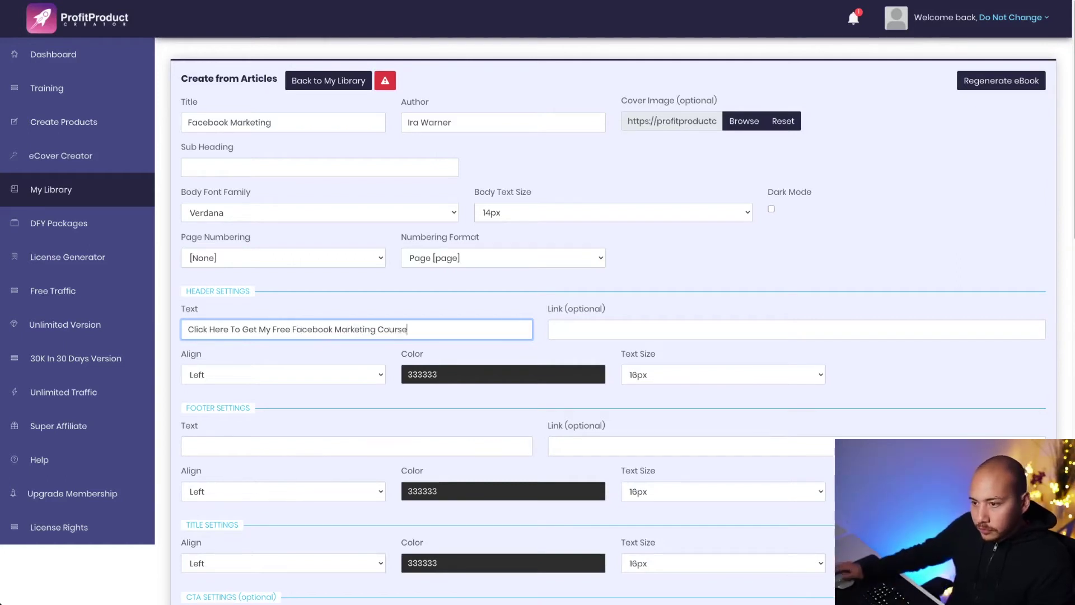
pyautogui.press('Tab')
pyautogui.write('ww')
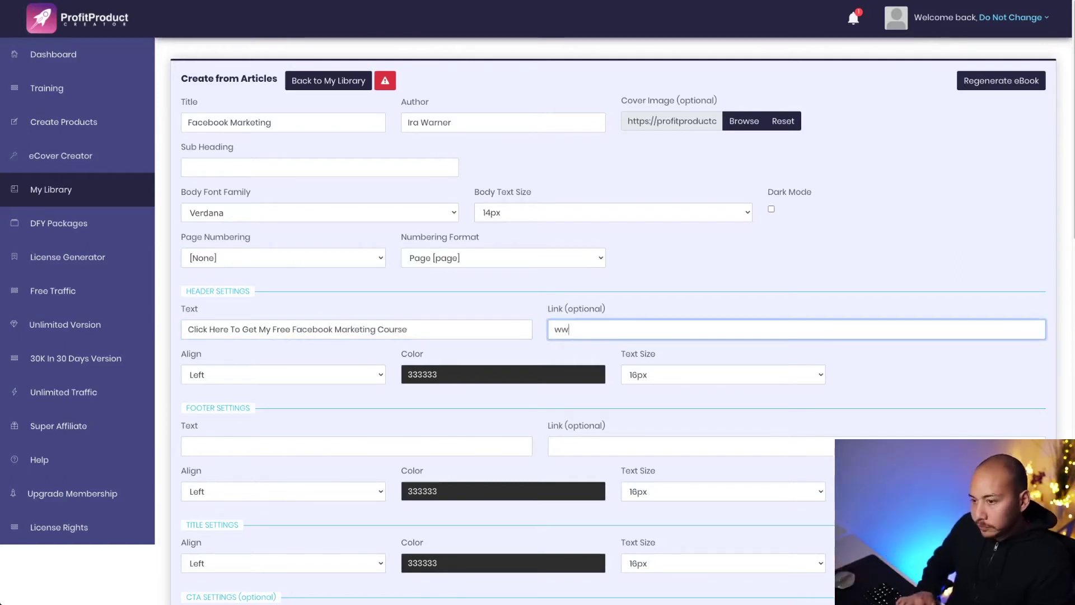
pyautogui.write('w.google.com')
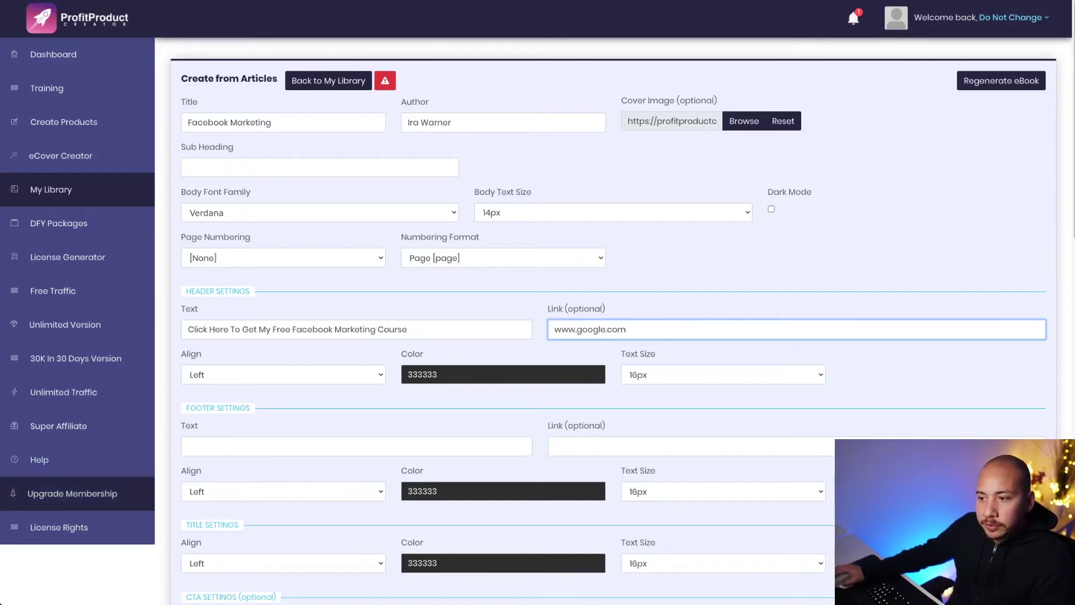
# - Scroll up and down through the eBook settings page
pyautogui.scroll(-5, 614, 319)
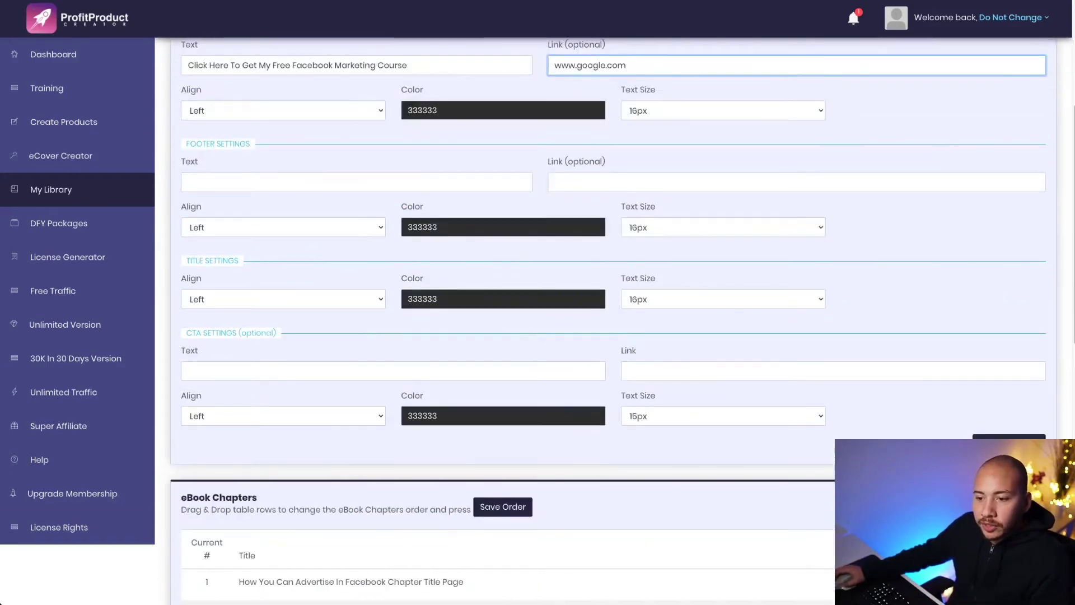
pyautogui.scroll(-10, 613, 319)
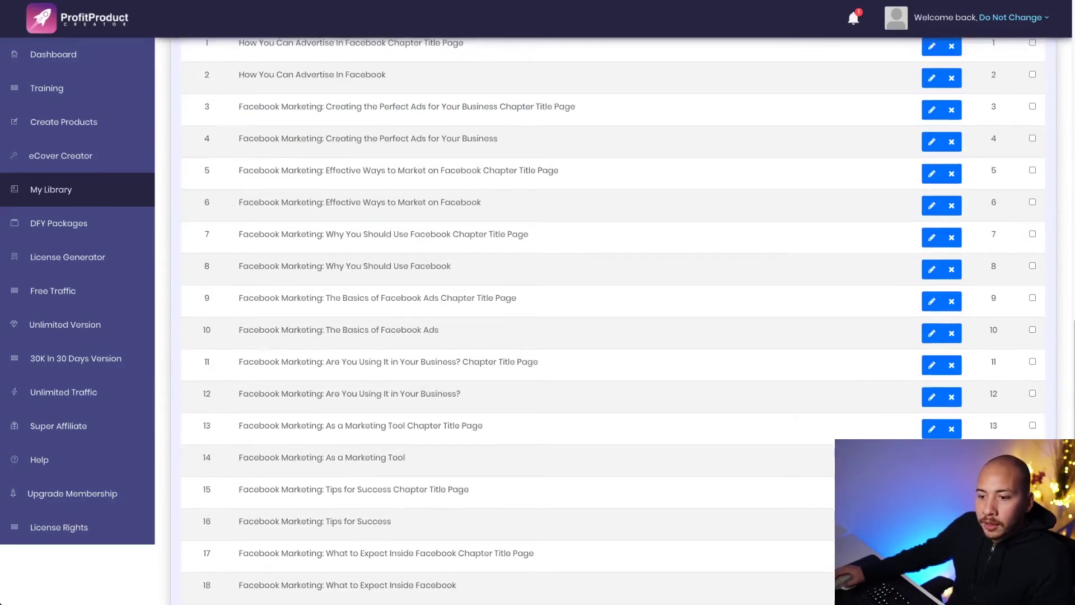
pyautogui.scroll(-2, 614, 319)
pyautogui.scroll(9, 613, 319)
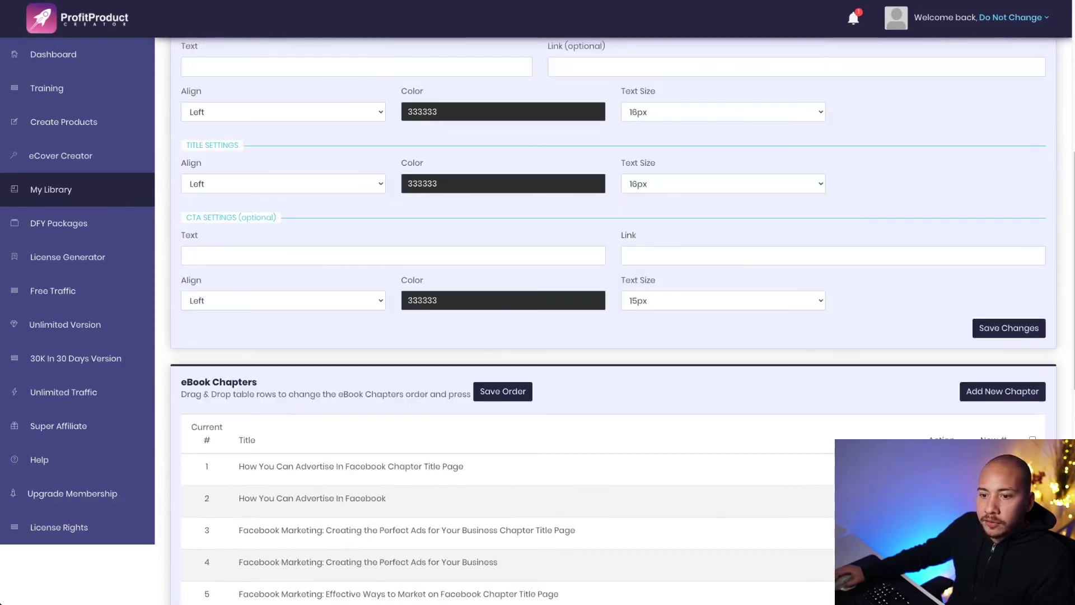
pyautogui.scroll(-1, 613, 320)
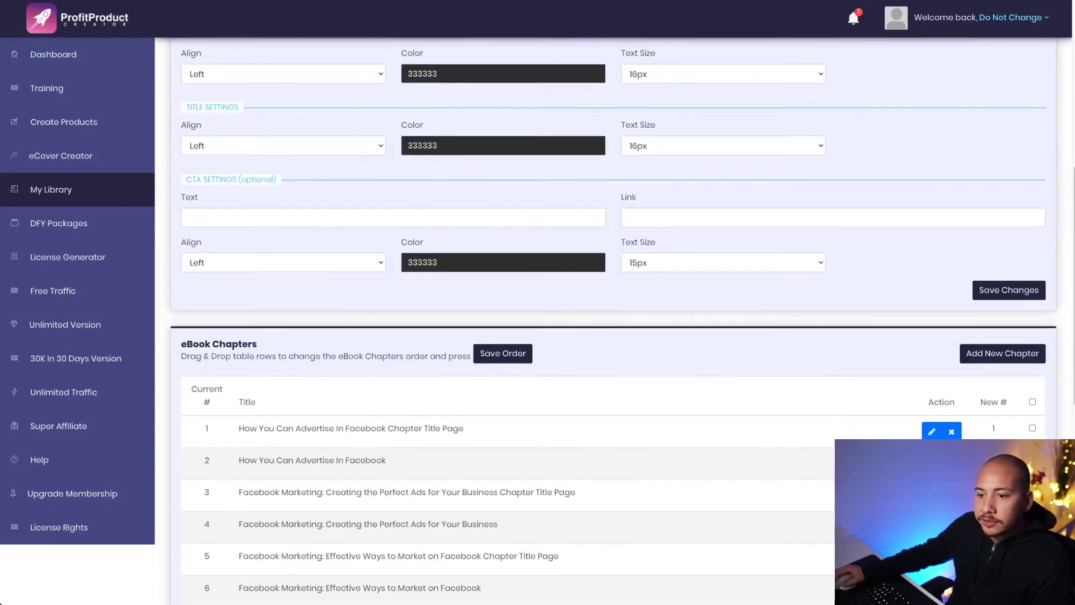
pyautogui.scroll(8, 614, 319)
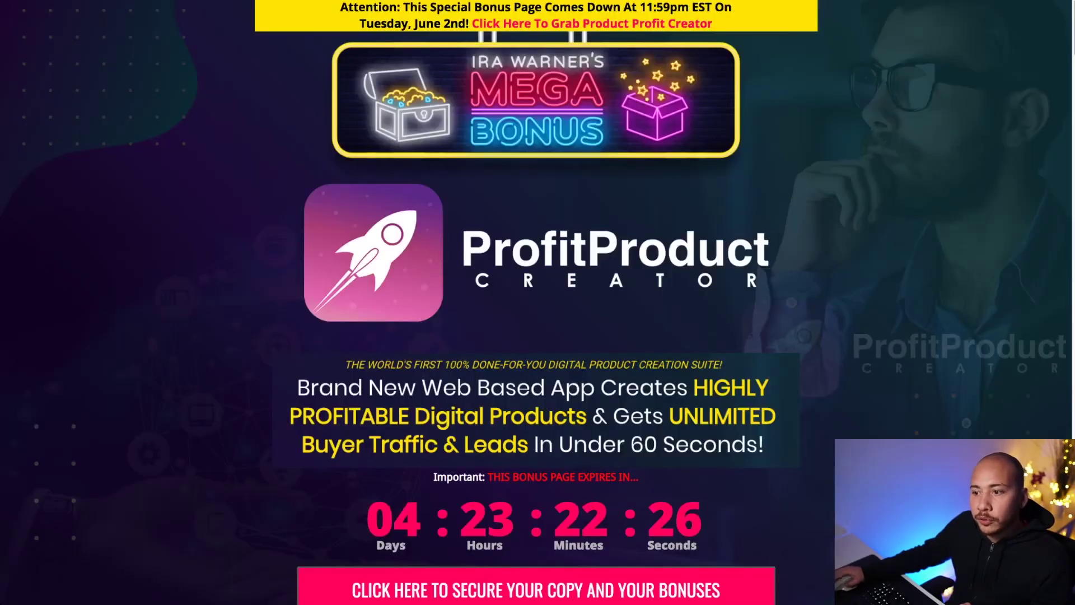
# - Scroll down the sales page toward the Prices & Up-Sells graphic
pyautogui.scroll(-10, 536, 302)
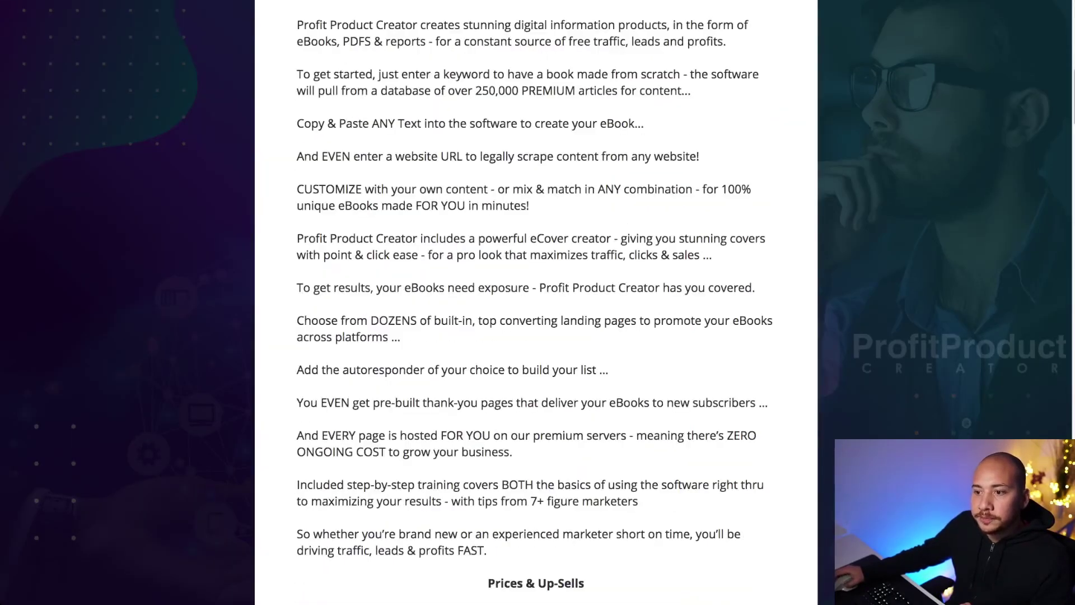
pyautogui.scroll(-8, 536, 302)
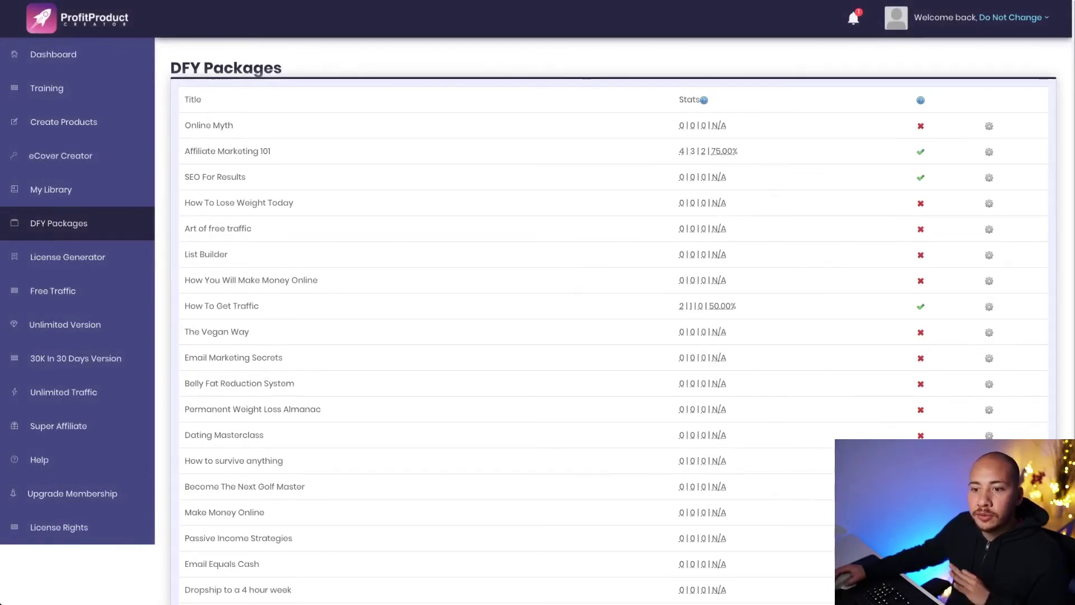
# - Highlight the Affiliate Marketing 101 title, then the whole column of DFY package titles
pyautogui.scroll(-2, 614, 336)
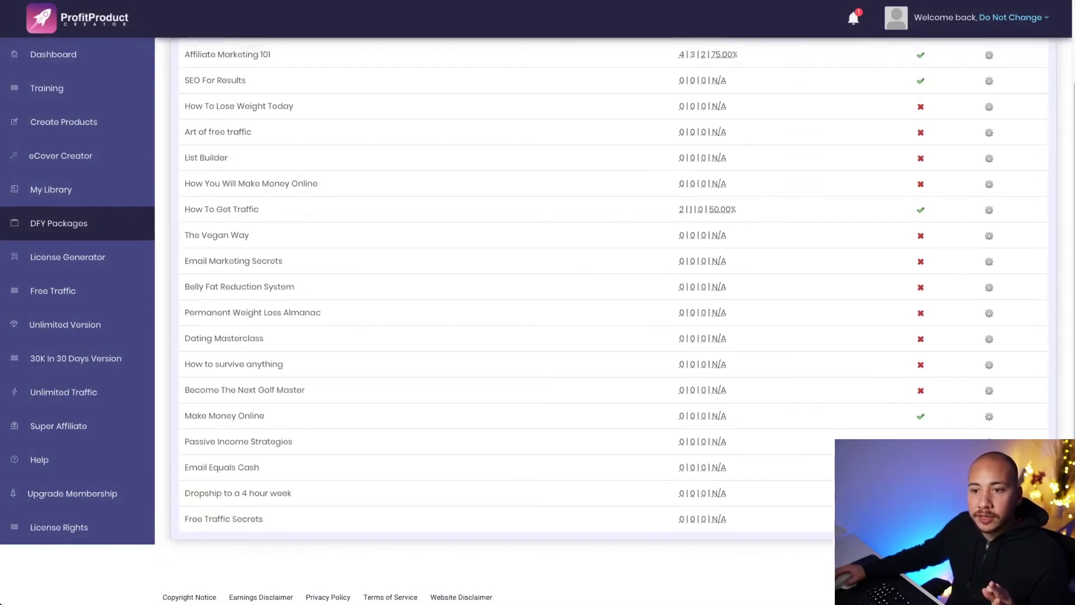
pyautogui.scroll(2, 613, 336)
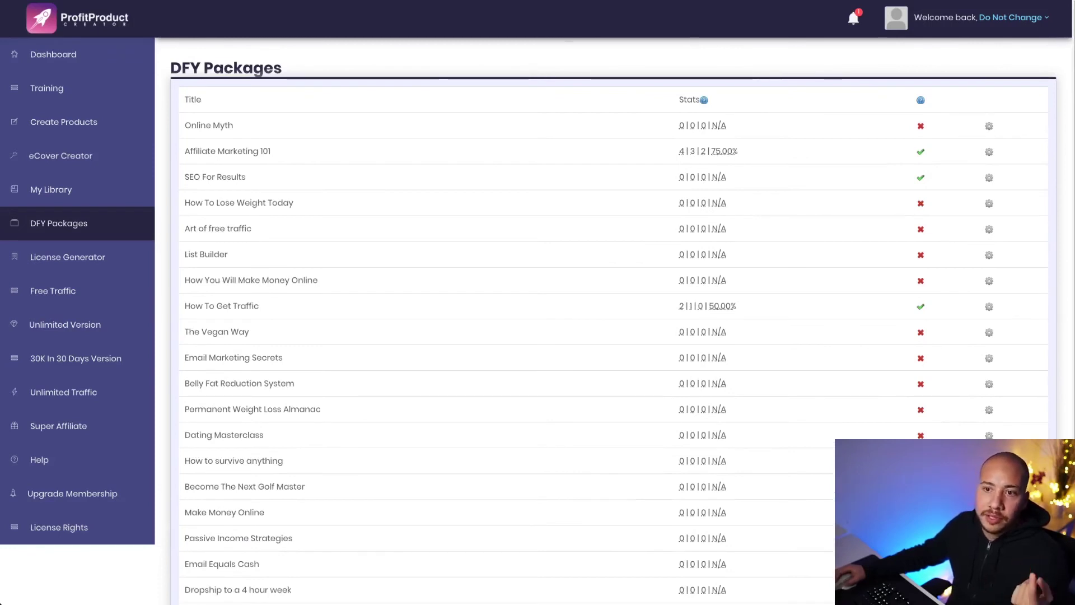
pyautogui.moveTo(195, 151); pyautogui.dragTo(271, 152)
pyautogui.click(271, 152)
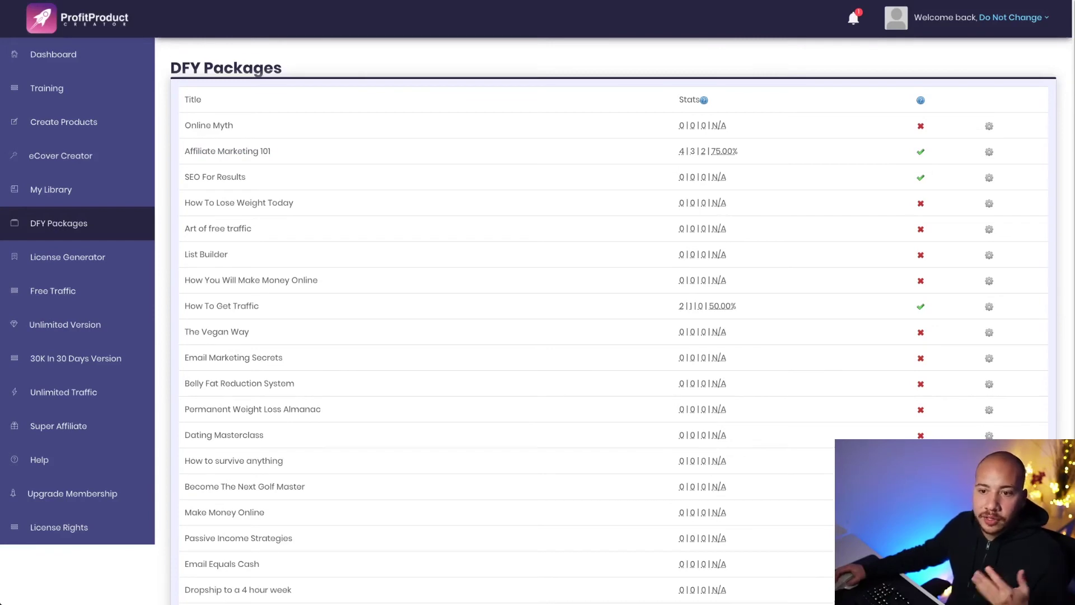
pyautogui.scroll(-2, 613, 320)
pyautogui.moveTo(190, 49); pyautogui.dragTo(262, 513)
pyautogui.click(263, 514)
# - Scroll further down and highlight the Dating Masterclass and Dropship to a 4 hour week packages
pyautogui.scroll(2, 612, 319)
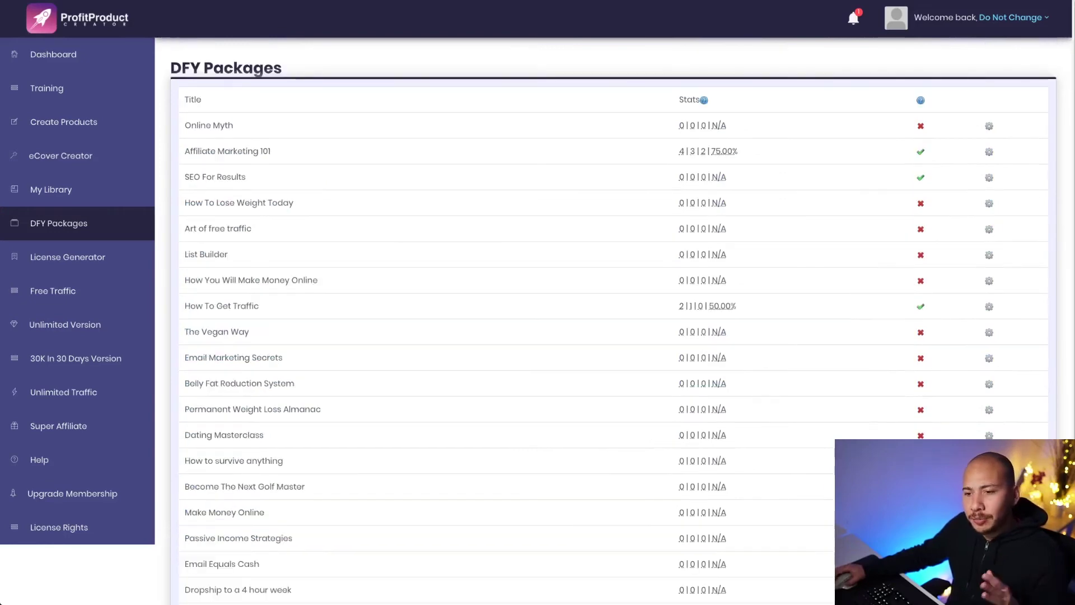
pyautogui.scroll(-2, 613, 319)
pyautogui.scroll(2, 613, 319)
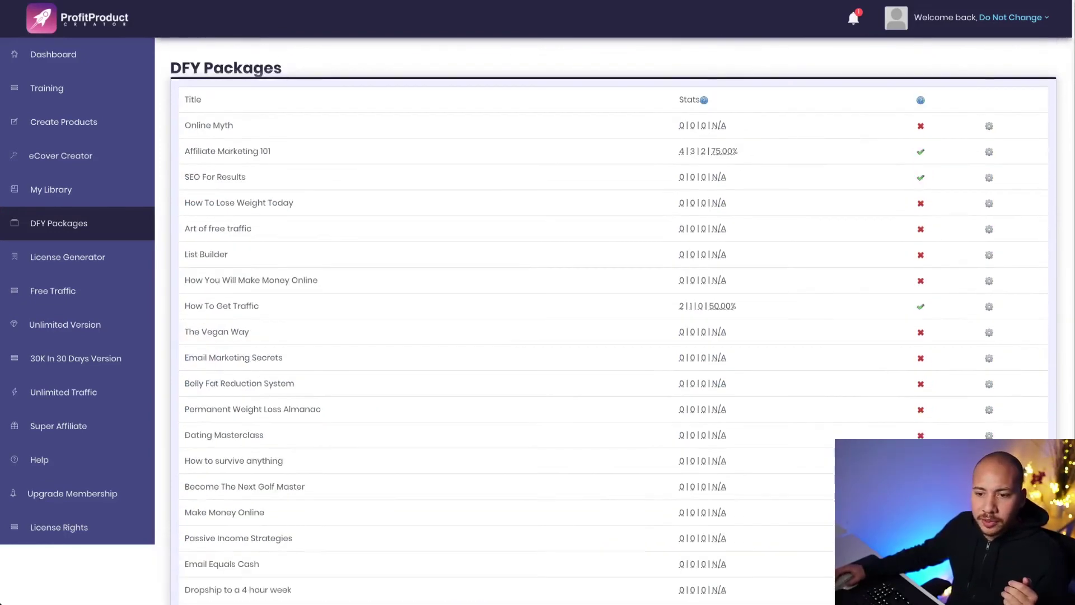
pyautogui.scroll(-2, 613, 320)
pyautogui.scroll(2, 613, 319)
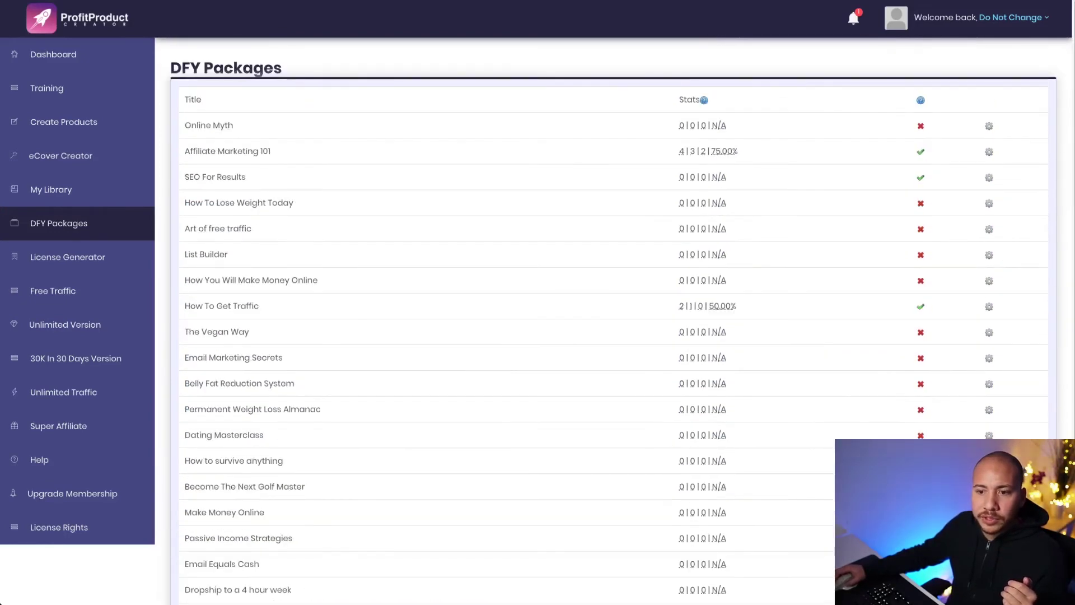
pyautogui.scroll(-2, 613, 319)
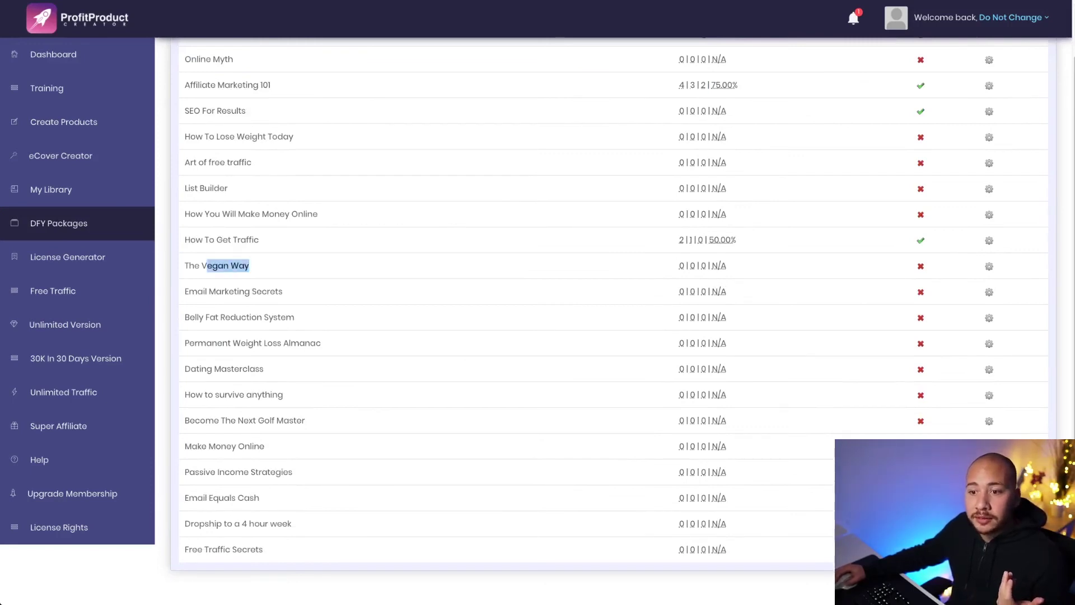
pyautogui.moveTo(196, 369); pyautogui.dragTo(264, 369)
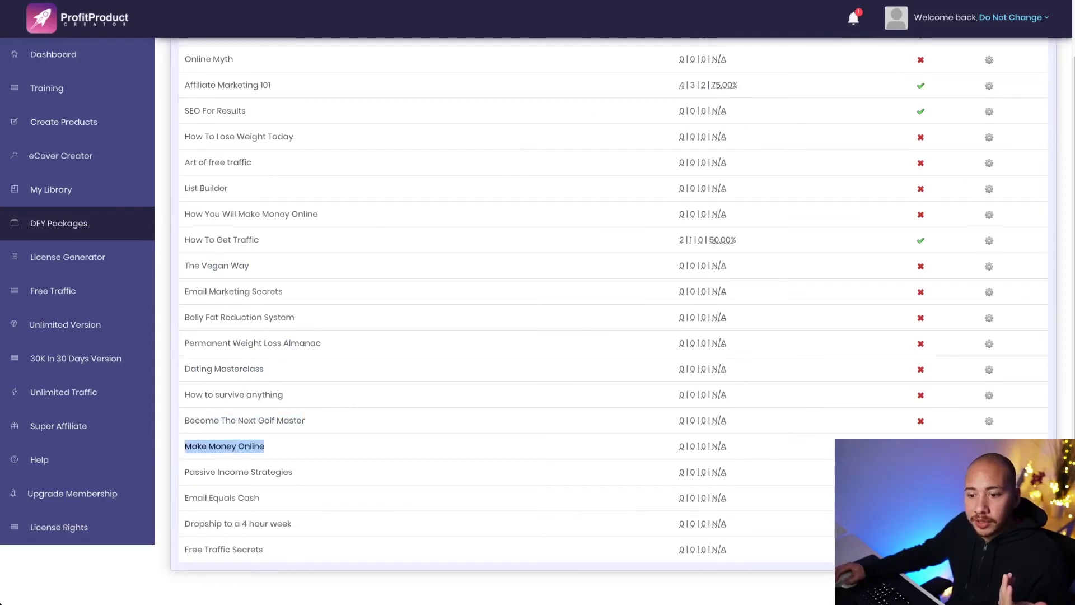
pyautogui.moveTo(291, 523); pyautogui.dragTo(209, 523)
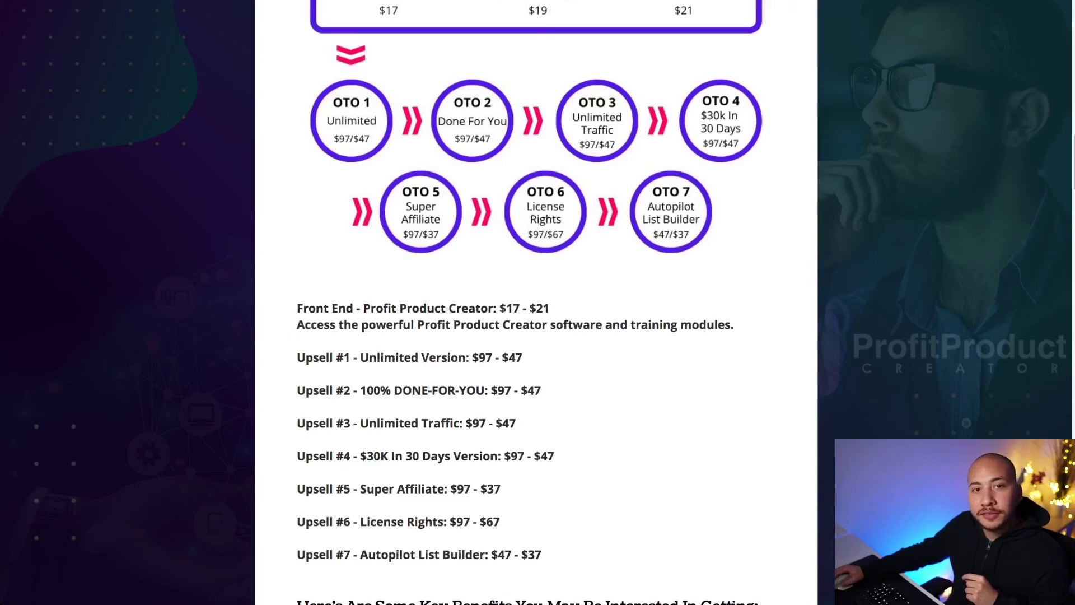
# - Scroll to the Front End and Upsell #1–#7 price list, highlighting Upsell #5's $37 price
pyautogui.scroll(-1, 530, 302)
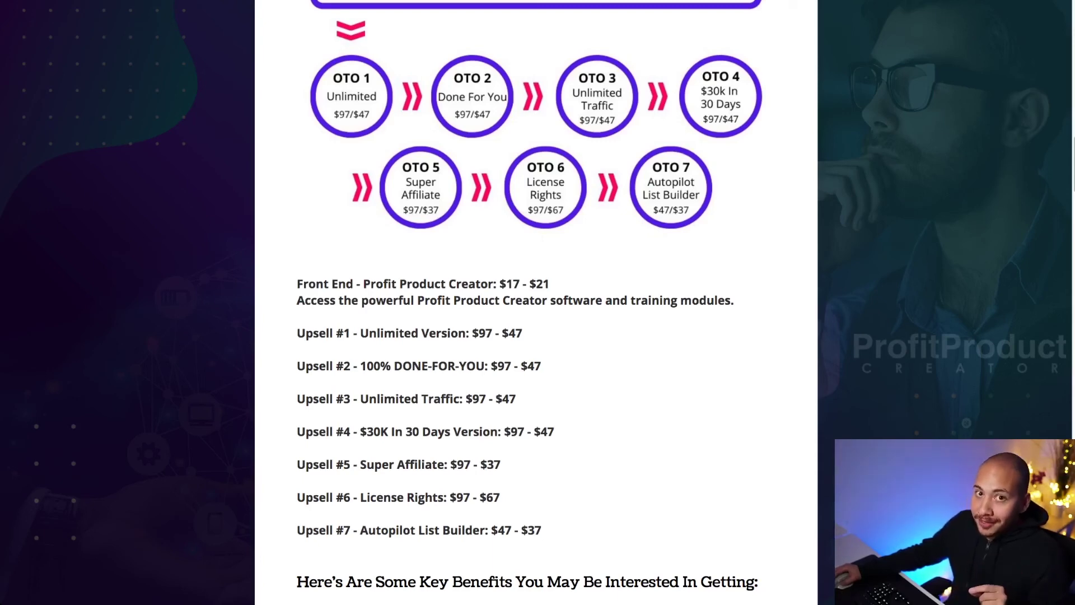
pyautogui.doubleClick(491, 465)
pyautogui.click(490, 464)
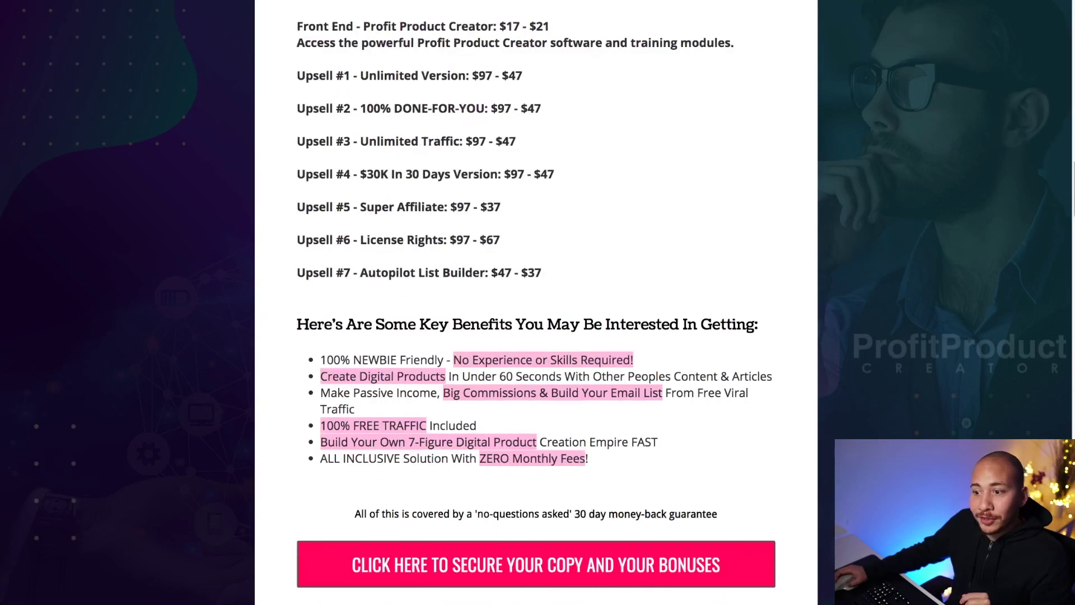
pyautogui.scroll(2, 536, 302)
# - Scroll past Bonus #1–#5, the countdown and signature to the footer, then jump back to the top
pyautogui.scroll(-8, 535, 303)
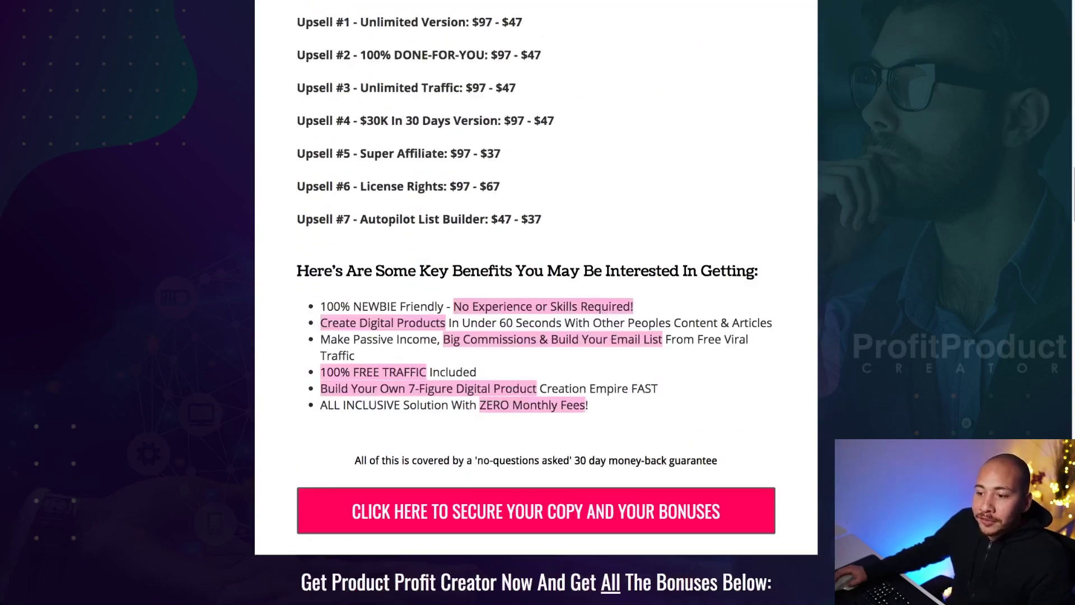
pyautogui.scroll(-11, 536, 302)
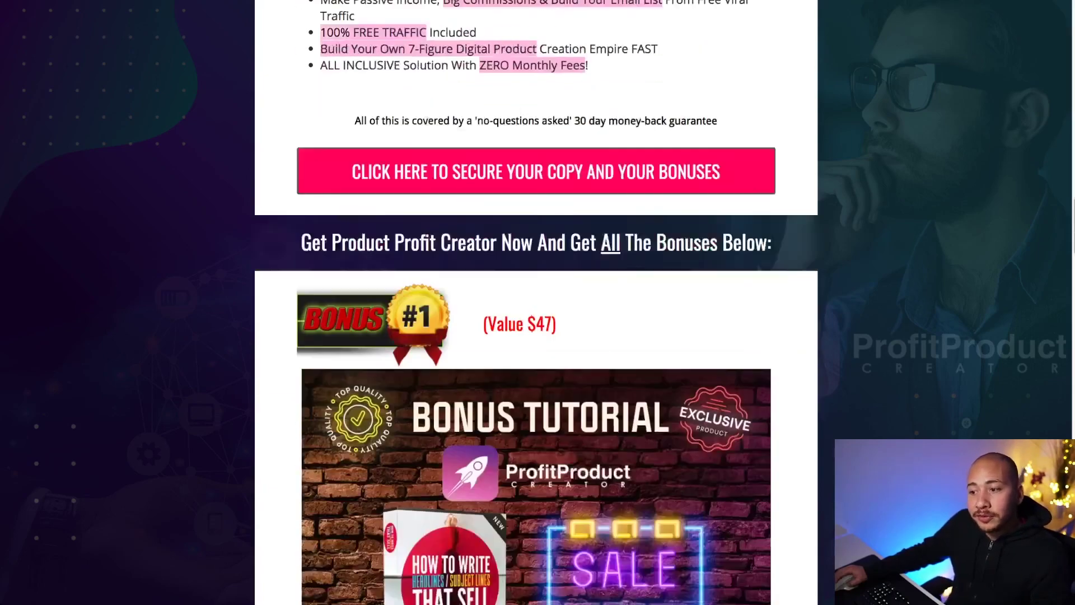
pyautogui.scroll(-3, 536, 302)
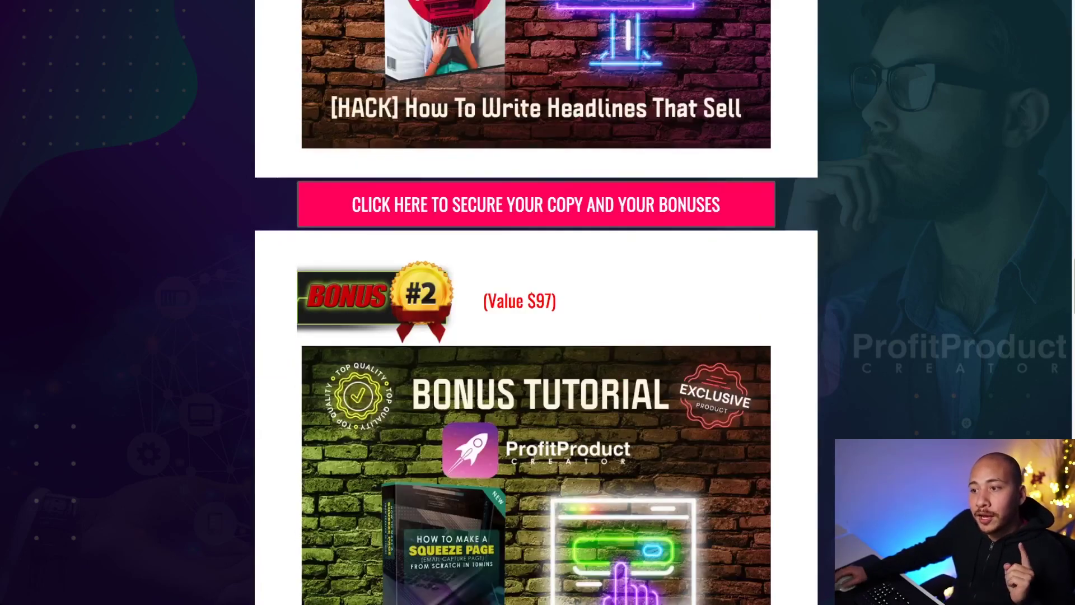
pyautogui.scroll(-11, 536, 302)
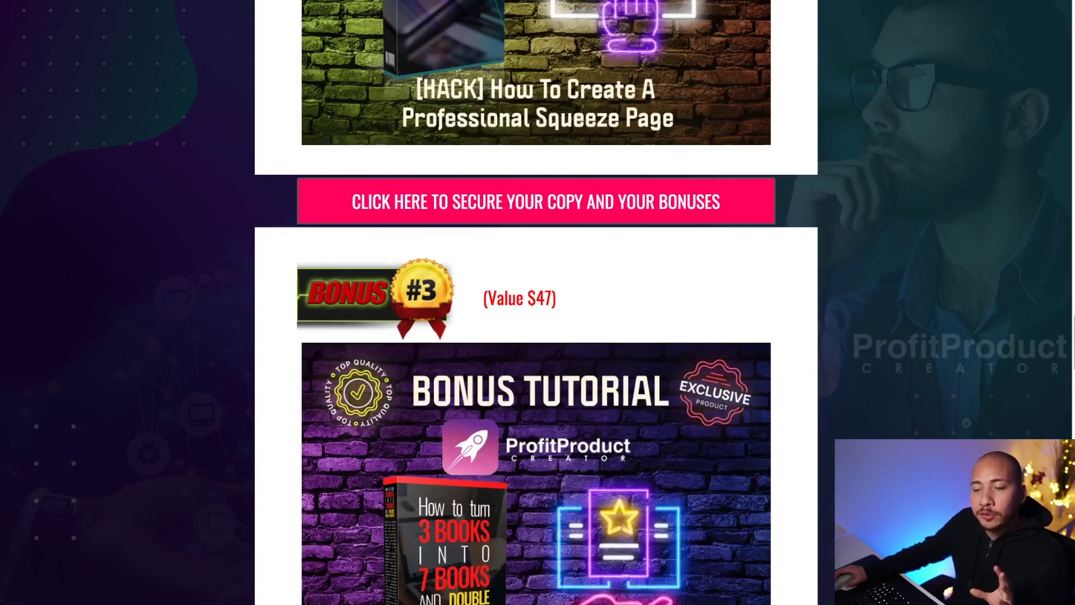
pyautogui.scroll(-8, 535, 303)
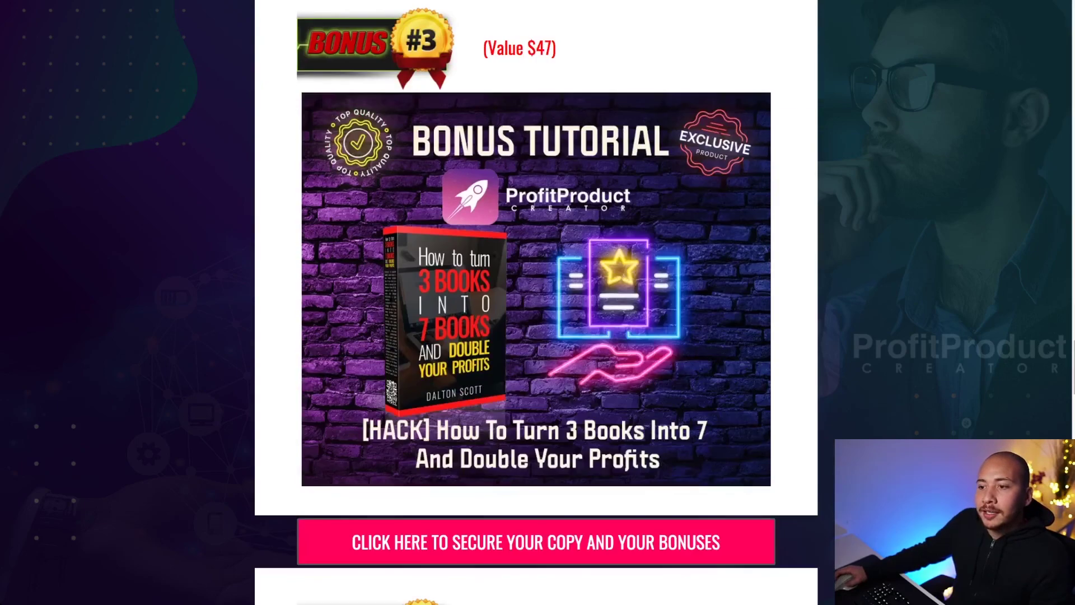
pyautogui.scroll(-14, 536, 302)
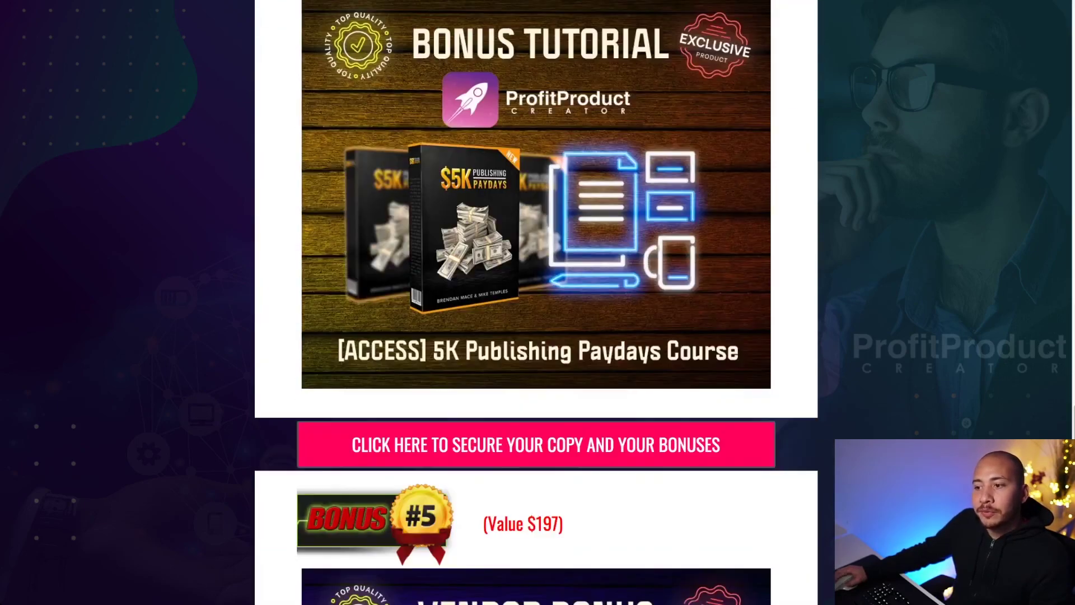
pyautogui.scroll(-16, 536, 302)
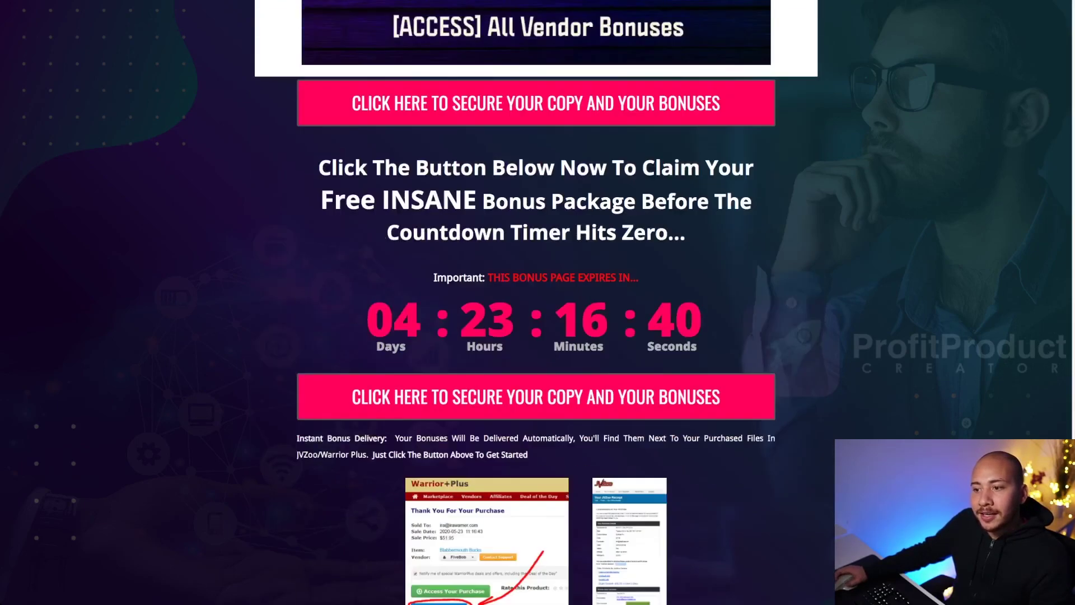
pyautogui.scroll(-4, 536, 303)
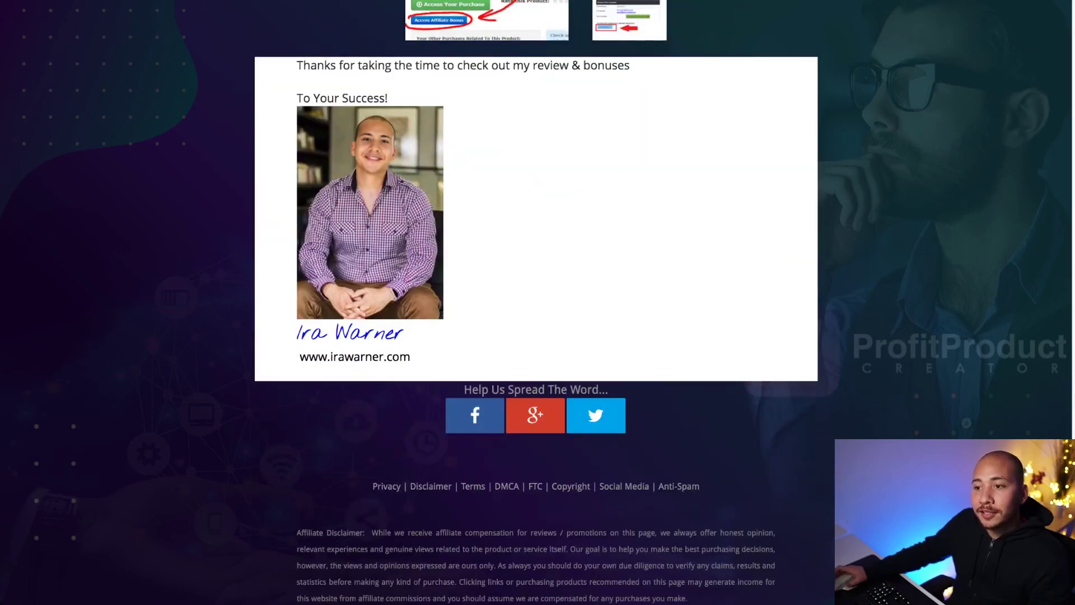
pyautogui.press('Home')
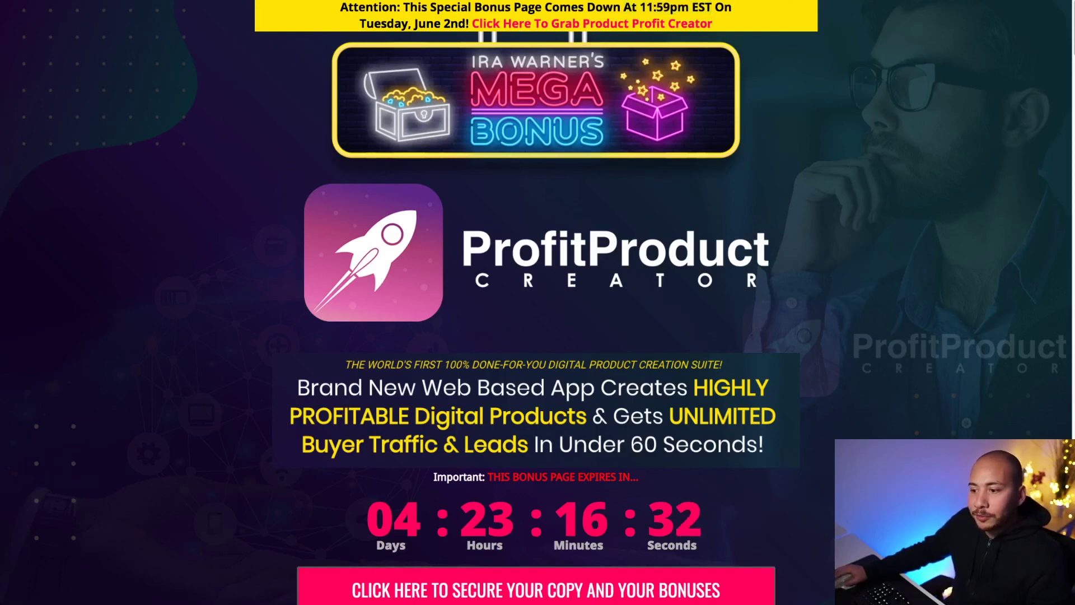
# - Scroll past the product description and price chart to the Instant Bonus Delivery instructions and thank-you note
pyautogui.scroll(-4, 538, 303)
pyautogui.scroll(-4, 537, 303)
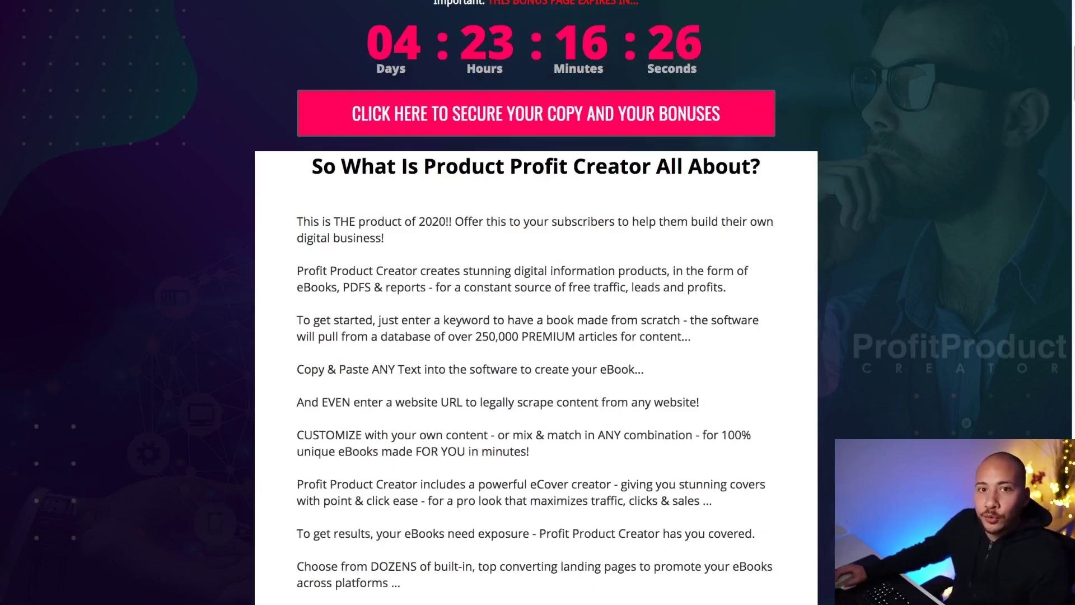
pyautogui.scroll(-20, 536, 303)
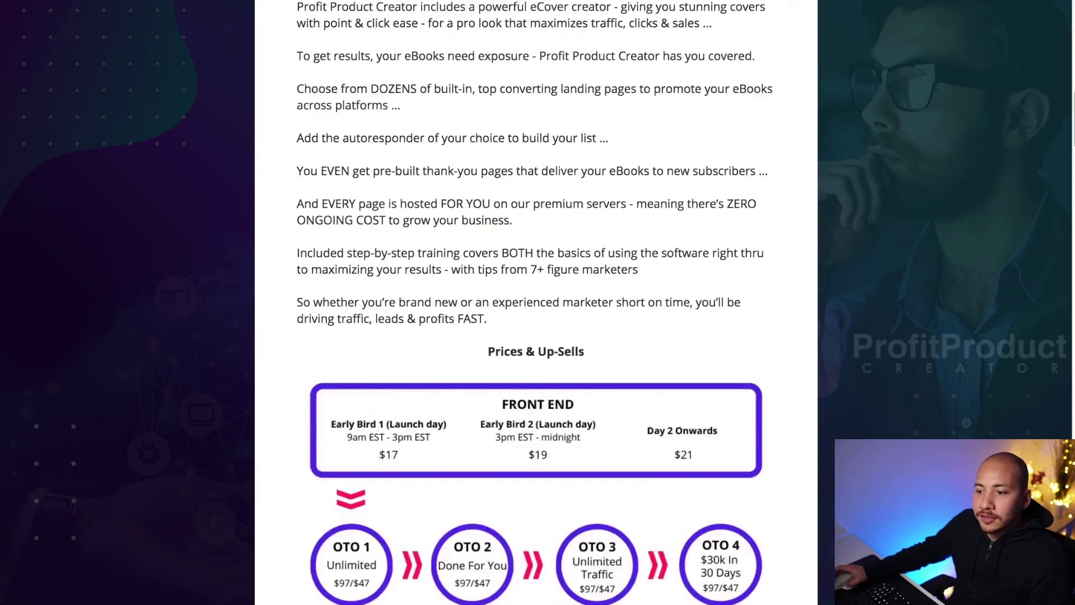
pyautogui.scroll(4, 537, 303)
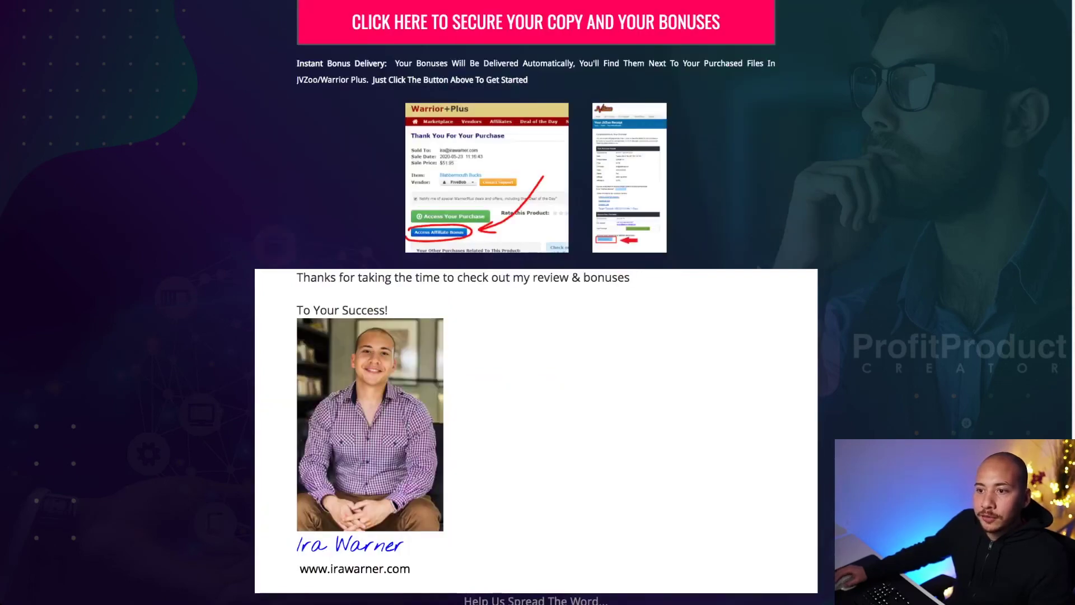